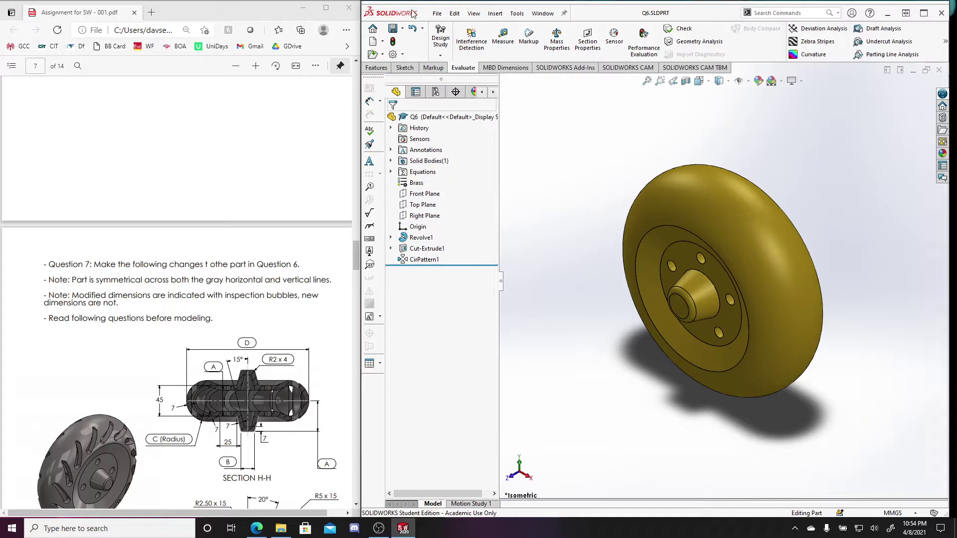
# Step: Save a copy of the part as Q7 and review the Question 7 drawing and its parameter list in the assignment
pyautogui.click(403, 28)
pyautogui.click(413, 53)
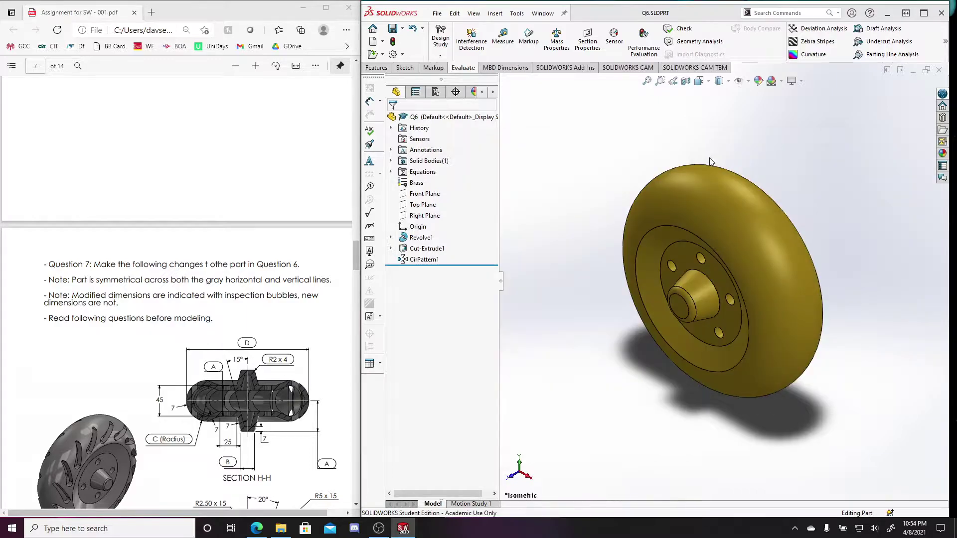
pyautogui.press('Escape')
pyautogui.scroll(-2, 154, 333)
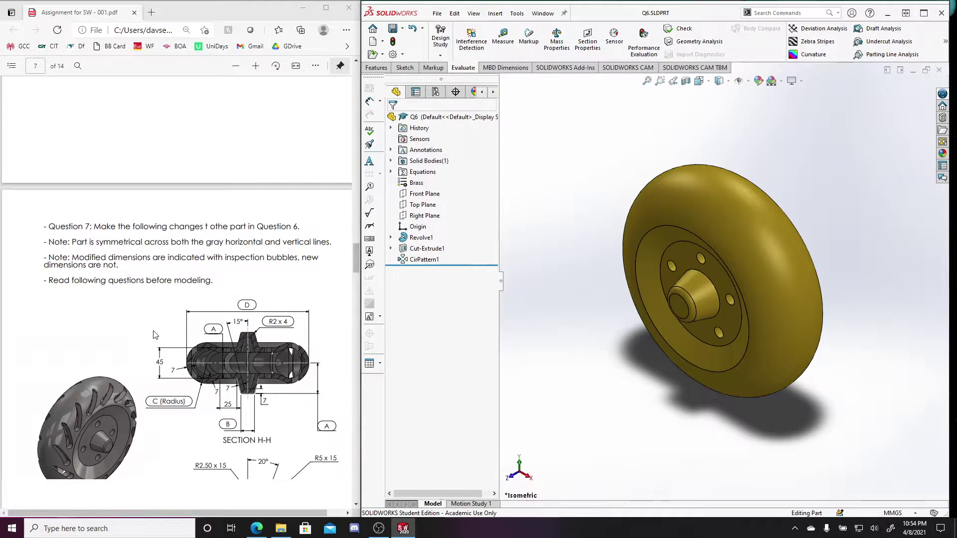
pyautogui.scroll(-8, 242, 333)
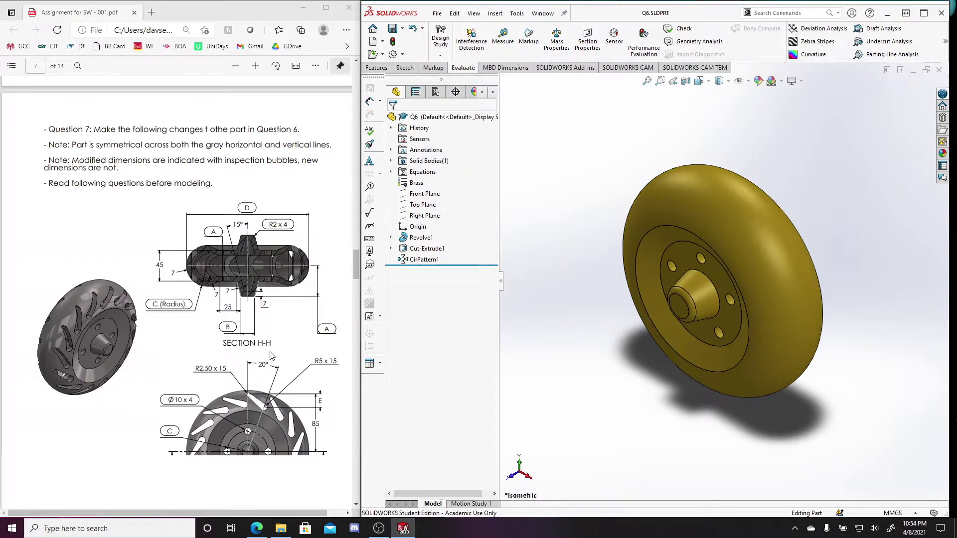
pyautogui.scroll(-6, 268, 359)
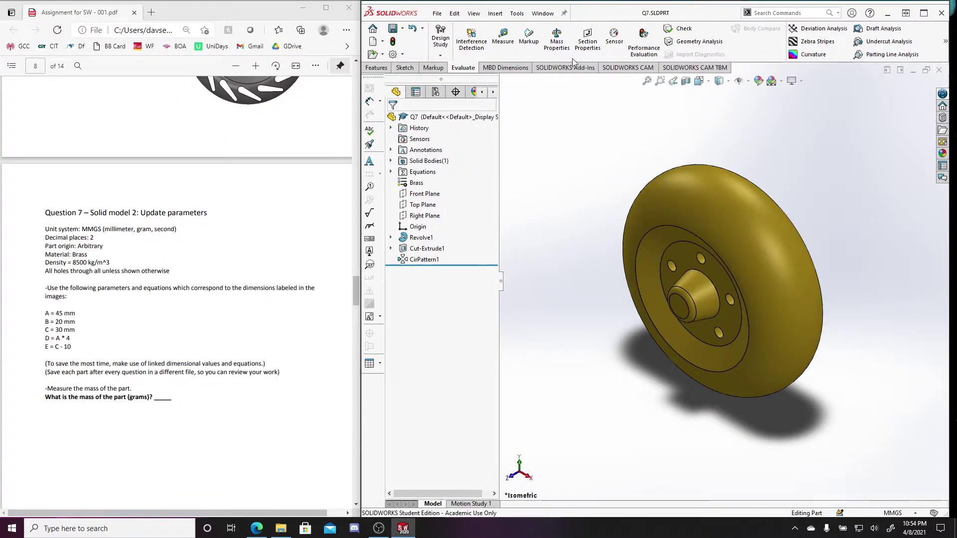
# Step: Open the part's equations for editing and set global variable A to 45
pyautogui.rightClick(418, 174)
pyautogui.click(451, 179)
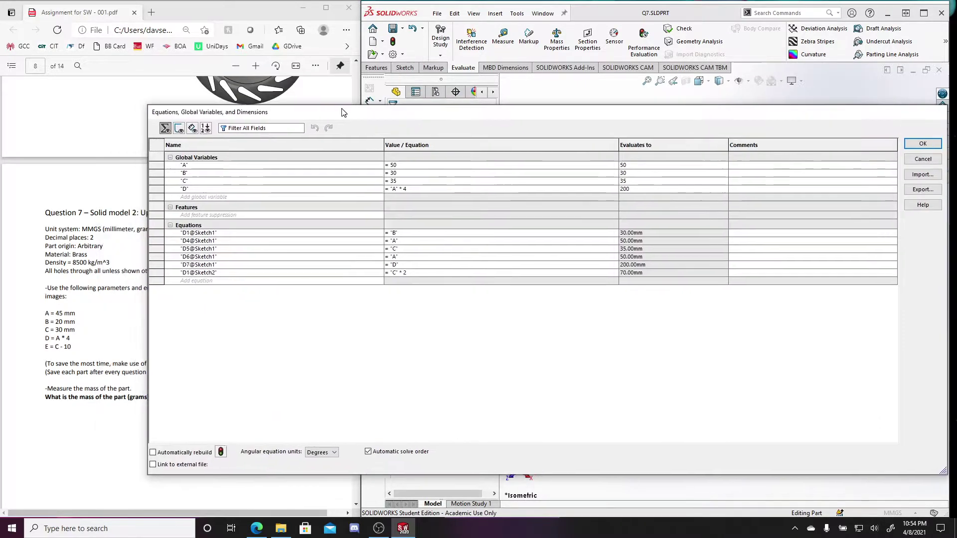
pyautogui.moveTo(341, 113); pyautogui.dragTo(347, 111)
pyautogui.click(449, 165)
pyautogui.press('BackSpace')
pyautogui.press('BackSpace')
pyautogui.write('45')
pyautogui.press('Return')
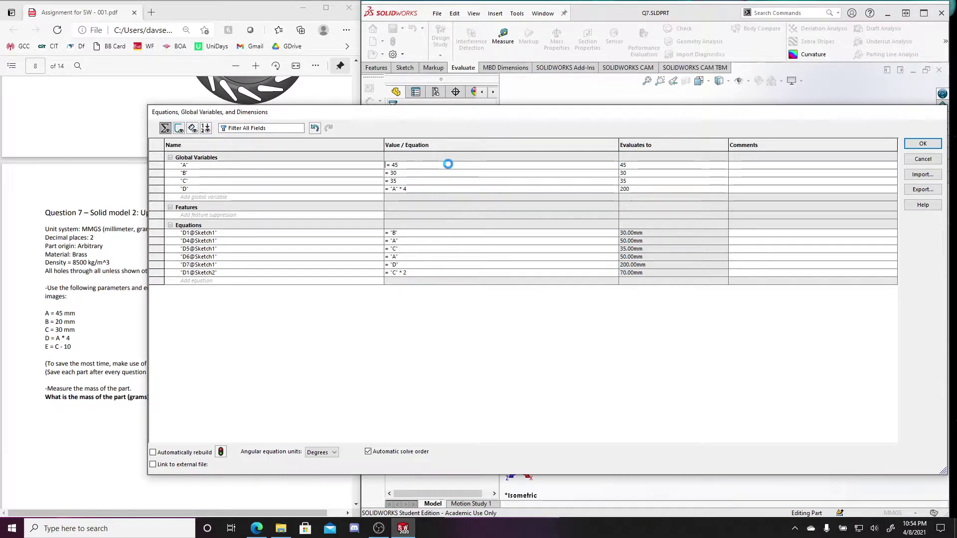
# Step: Set global variable B to 20 and global variable C to 30
pyautogui.click(420, 173)
pyautogui.press('BackSpace')
pyautogui.press('BackSpace')
pyautogui.write('20')
pyautogui.press('Return')
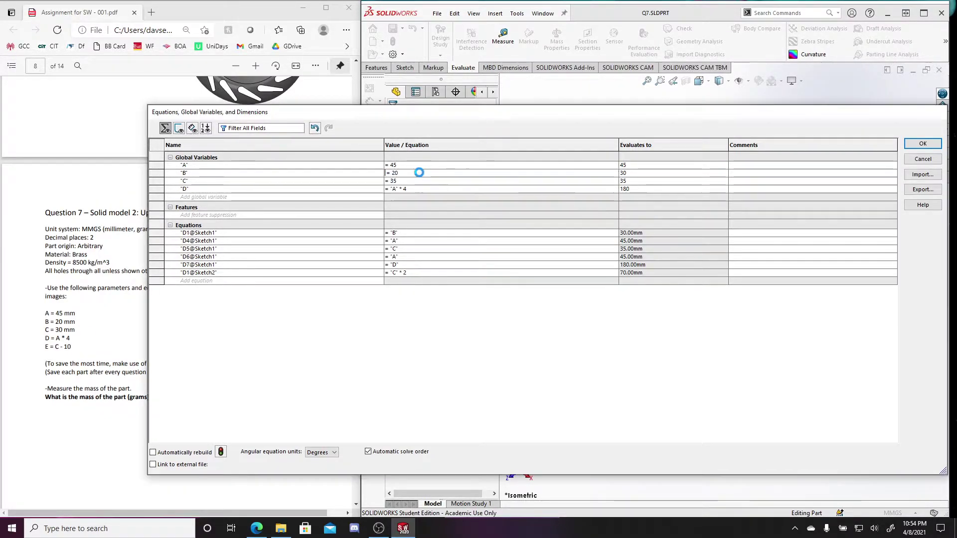
pyautogui.click(414, 182)
pyautogui.press('BackSpace')
pyautogui.write('0')
pyautogui.press('Return')
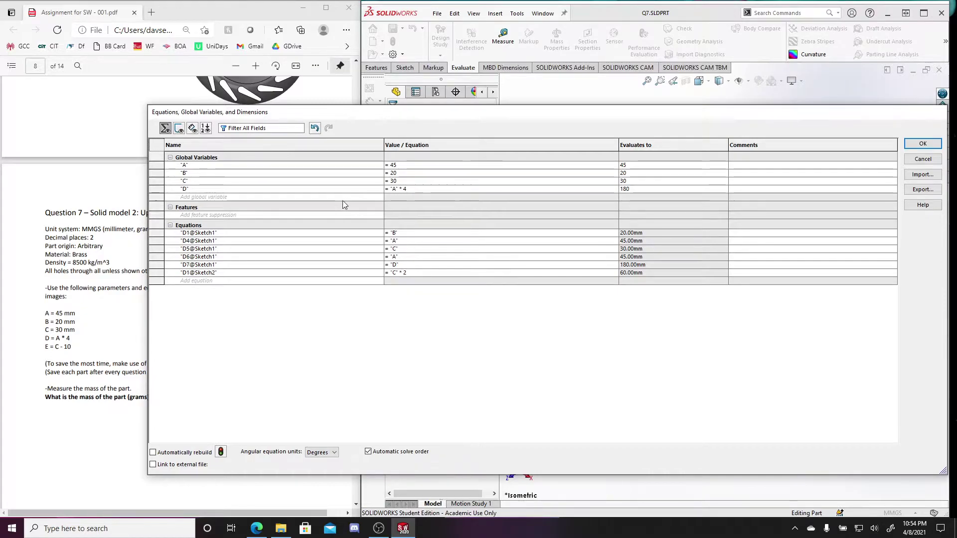
# Step: Add a global variable E defined as "C" - 10, apply the equations and check the variables in the feature tree
pyautogui.click(277, 197)
pyautogui.write('E')
pyautogui.click(433, 197)
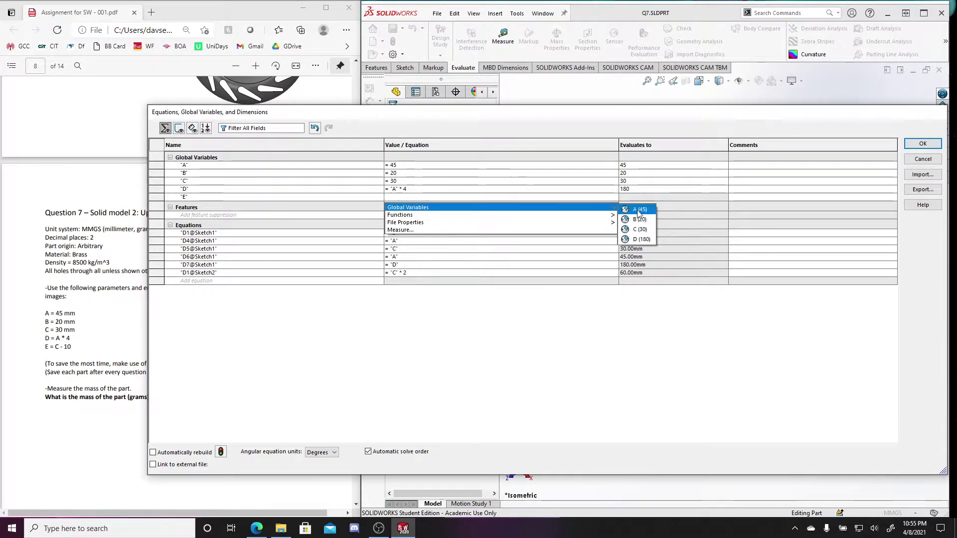
pyautogui.click(640, 230)
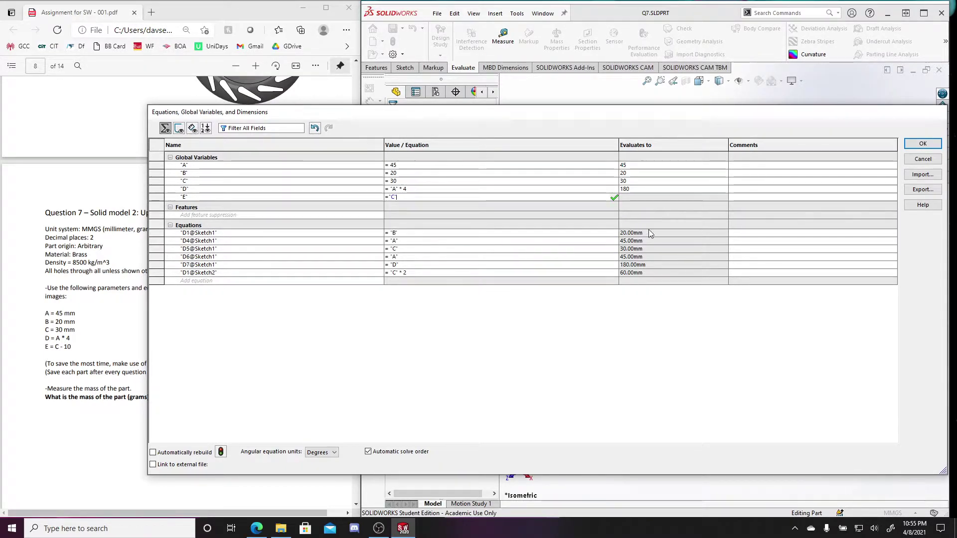
pyautogui.write('-10')
pyautogui.press('Return')
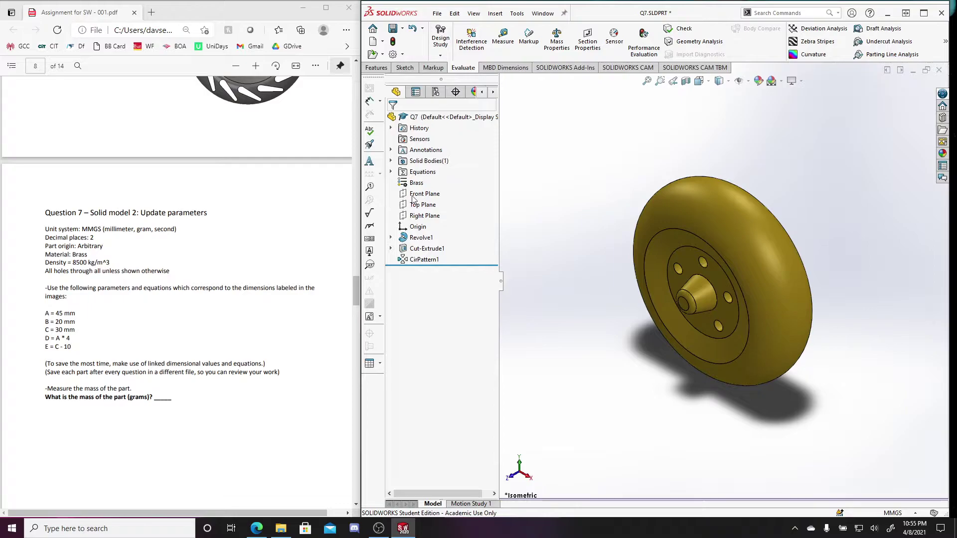
pyautogui.click(391, 171)
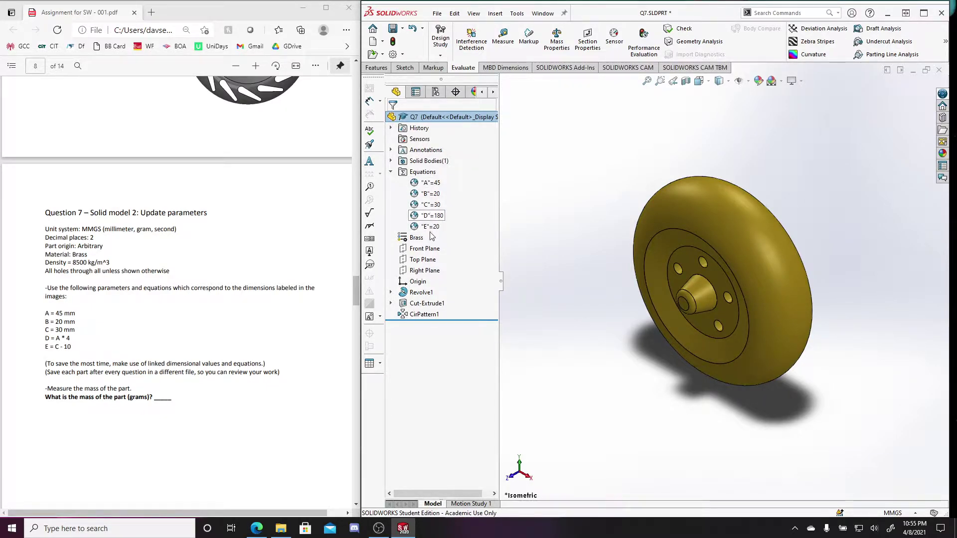
pyautogui.click(392, 171)
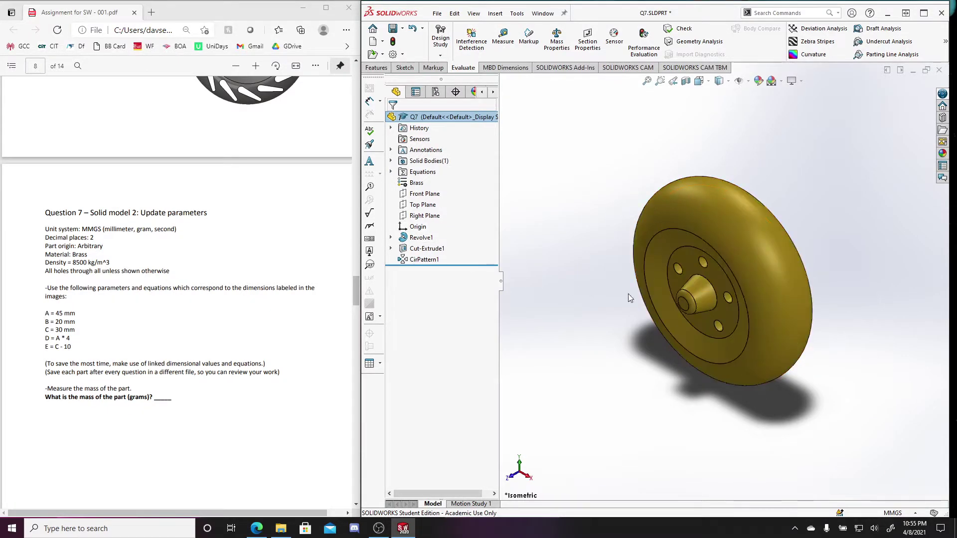
# Step: Rename the bolt-hole cut feature Cut-Extrude1 as Thru Circle
pyautogui.click(428, 250)
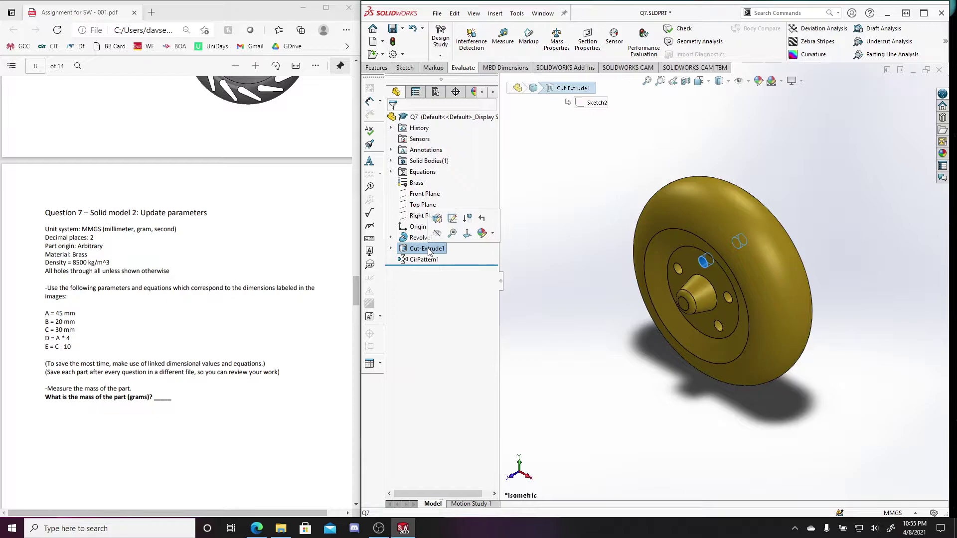
pyautogui.click(428, 249)
pyautogui.write('H')
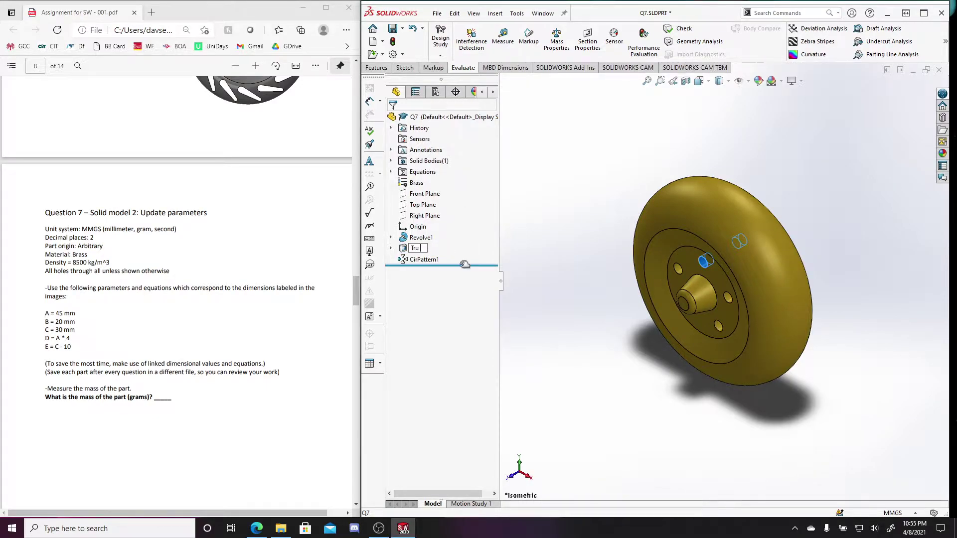
pyautogui.write('hru Circle')
pyautogui.press('Return')
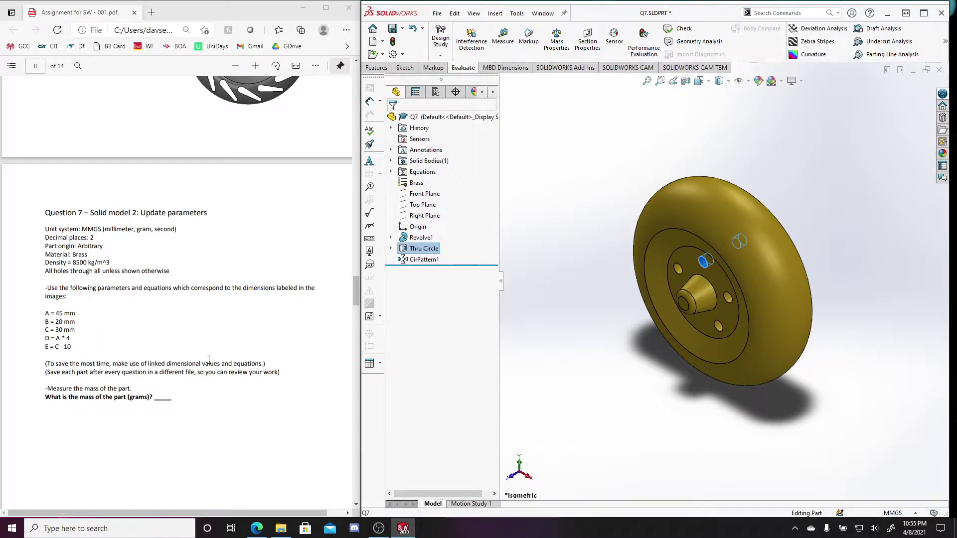
# Step: Edit the sketch of Revolve1 to set the hub corner fillet radius to 2 mm as in the drawing
pyautogui.scroll(10, 204, 360)
pyautogui.scroll(-1, 253, 359)
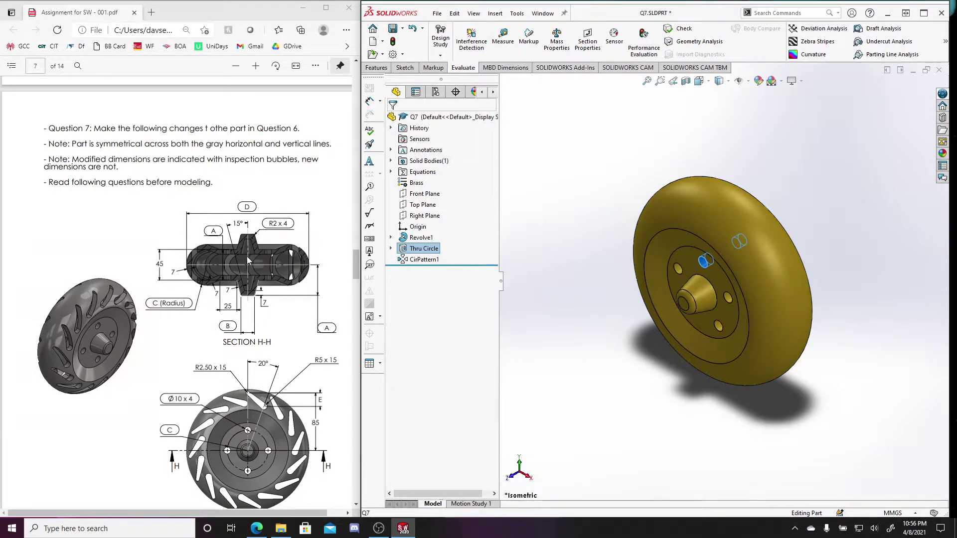
pyautogui.click(421, 238)
pyautogui.click(426, 212)
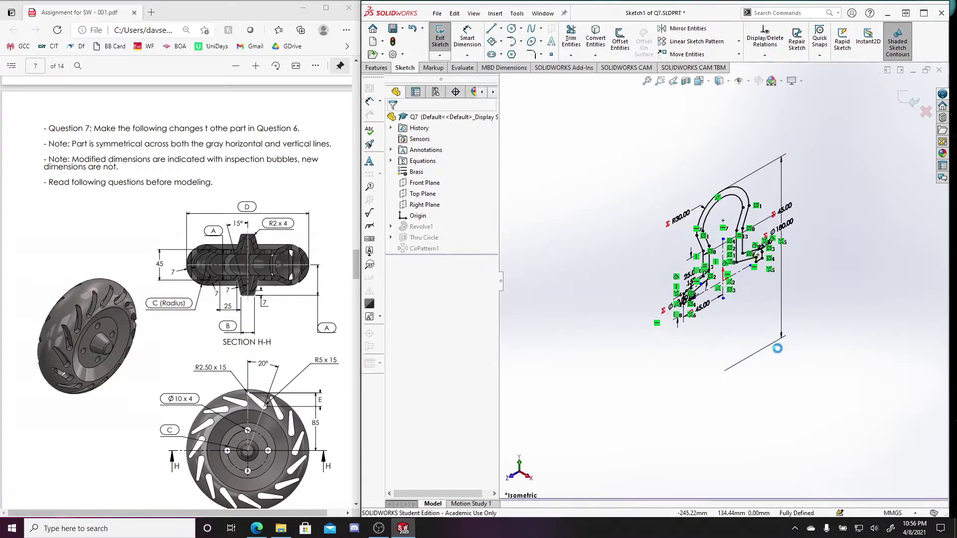
pyautogui.hotkey('ctrl', '4')
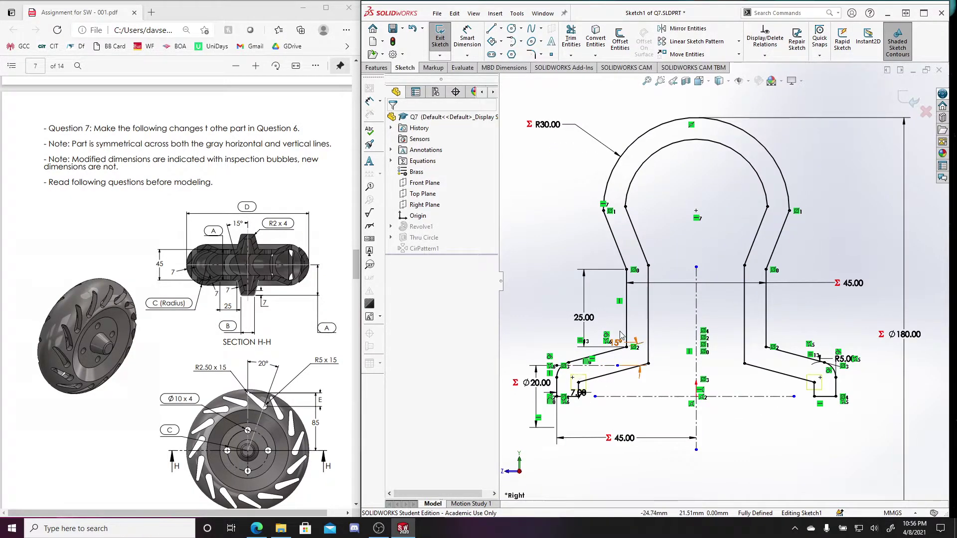
pyautogui.moveTo(851, 360); pyautogui.dragTo(867, 314)
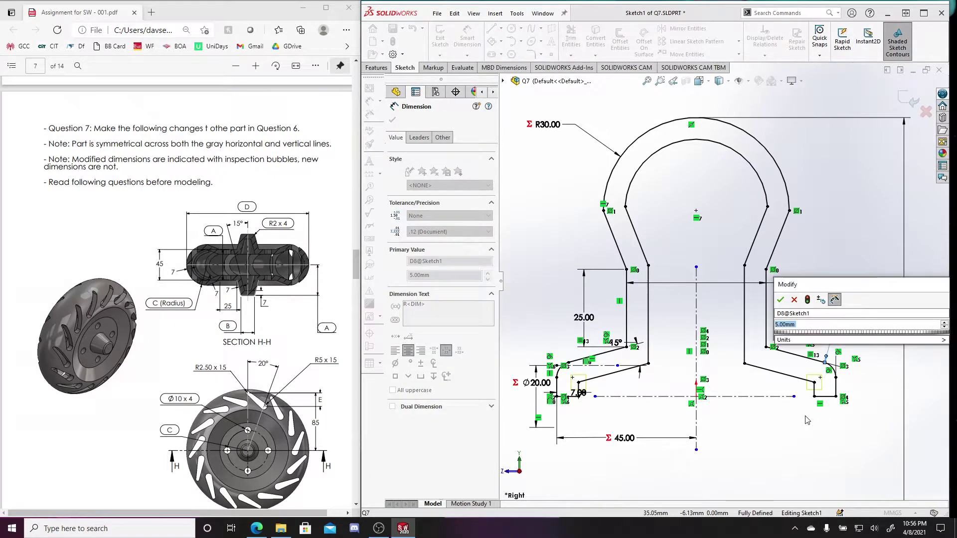
pyautogui.press('Return')
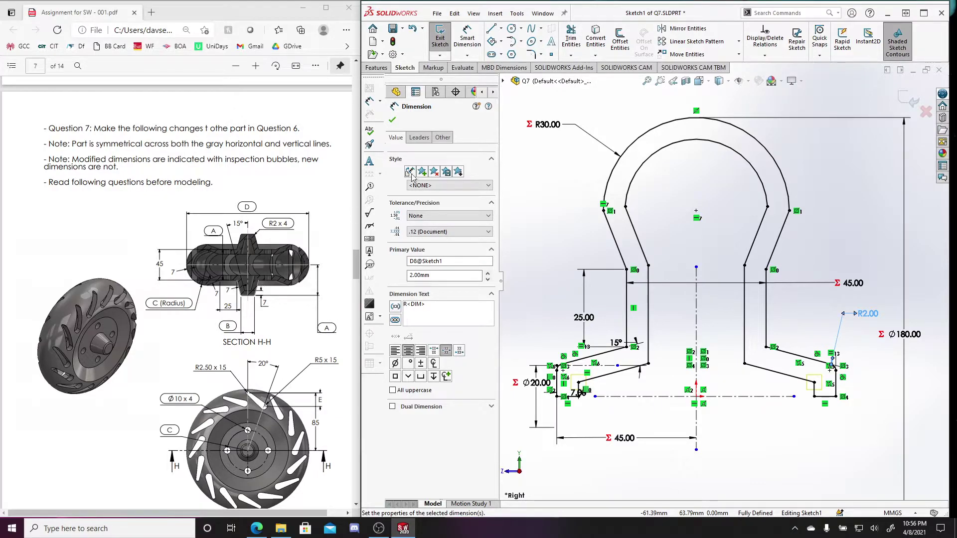
pyautogui.click(392, 121)
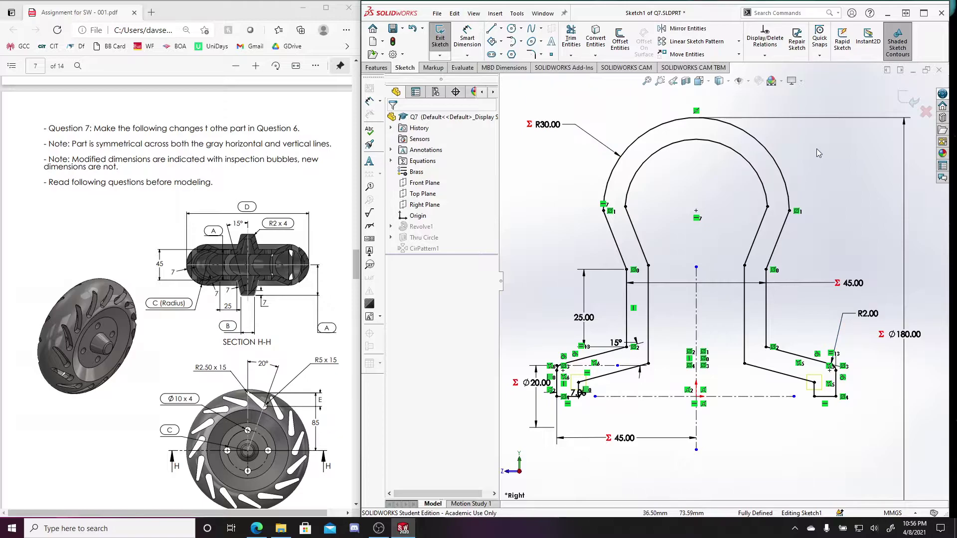
pyautogui.click(901, 100)
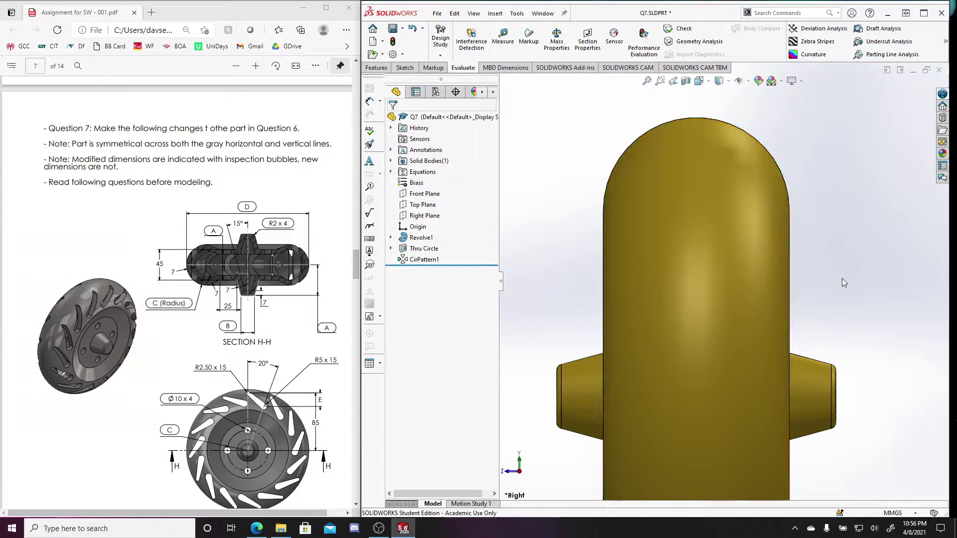
# Step: Change the circular pattern of the Thru Circle holes to 4 equally spaced instances over 360 degrees
pyautogui.hotkey('ctrl', '7')
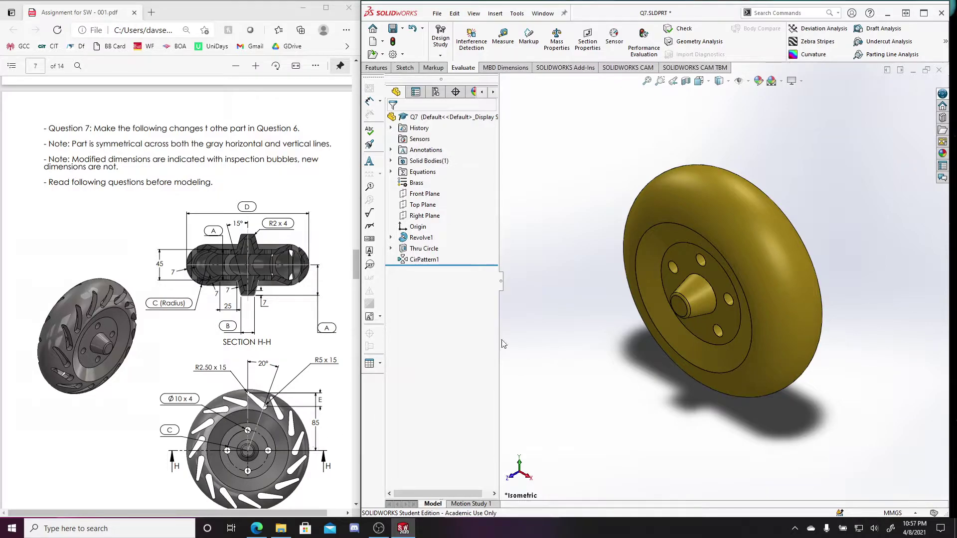
pyautogui.click(423, 259)
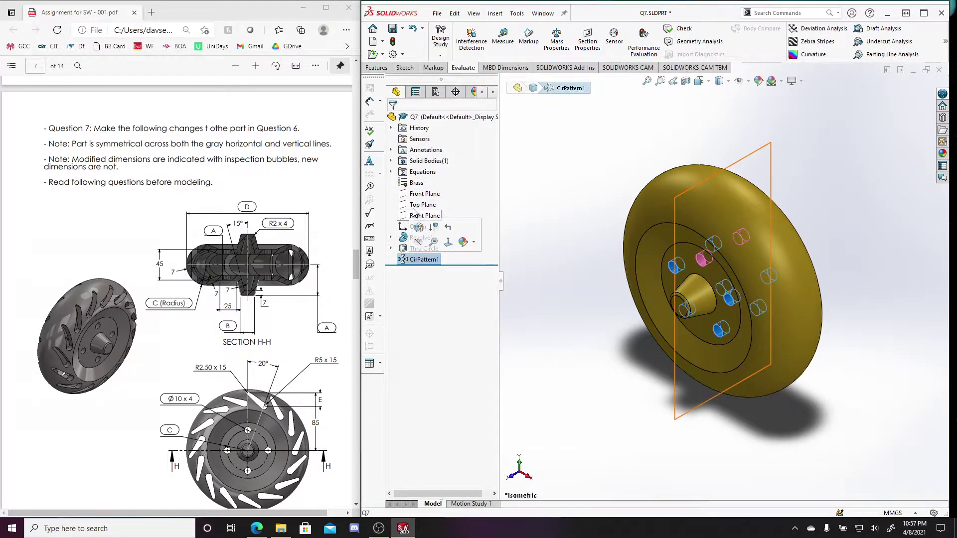
pyautogui.click(424, 248)
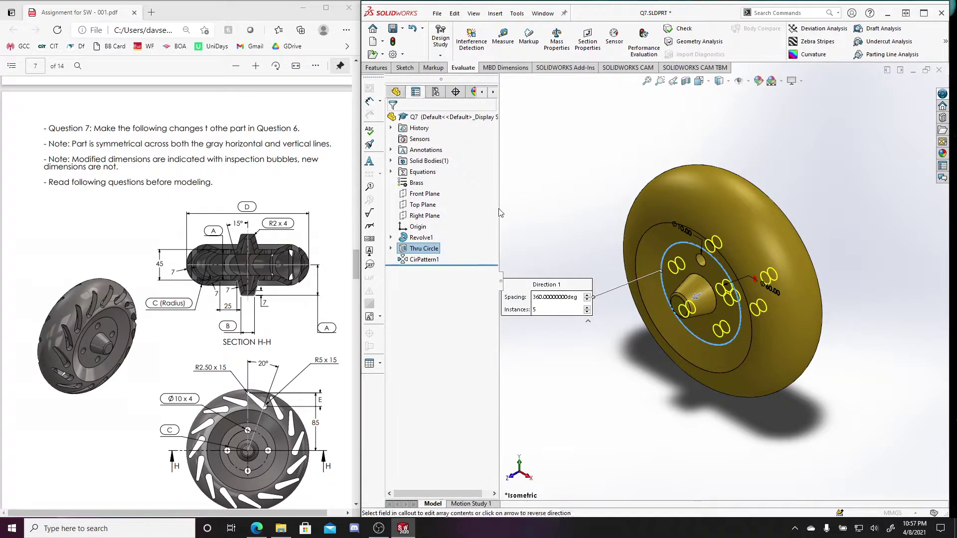
pyautogui.click(419, 206)
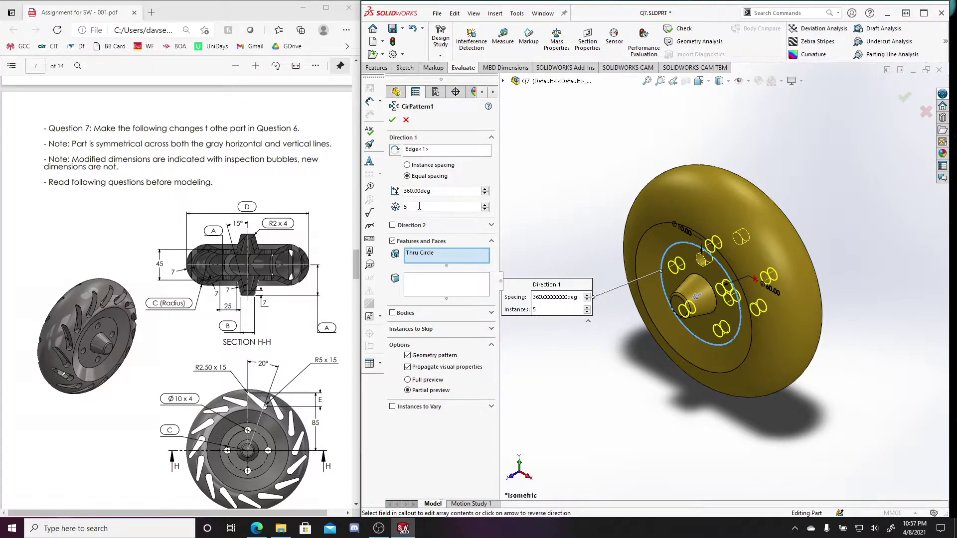
pyautogui.press('BackSpace')
pyautogui.write('4')
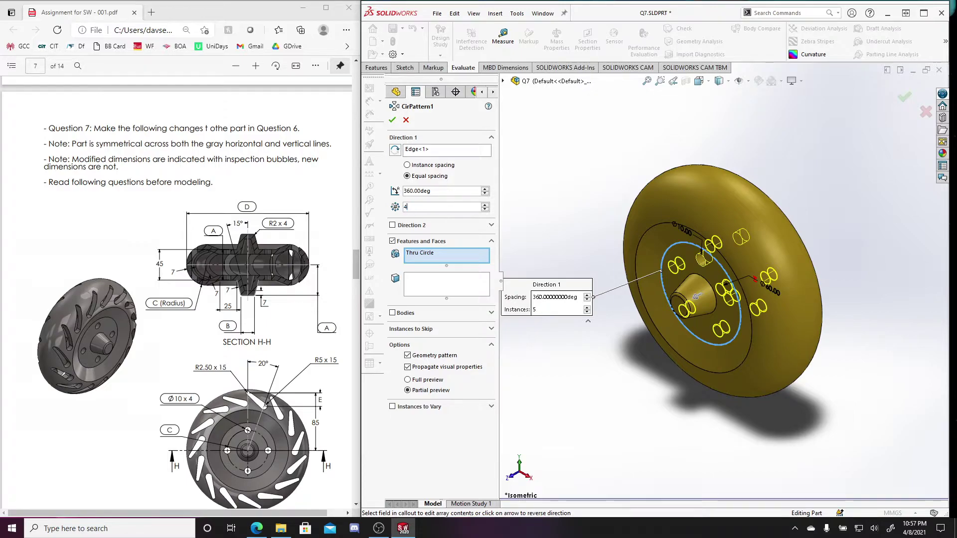
pyautogui.press('Return')
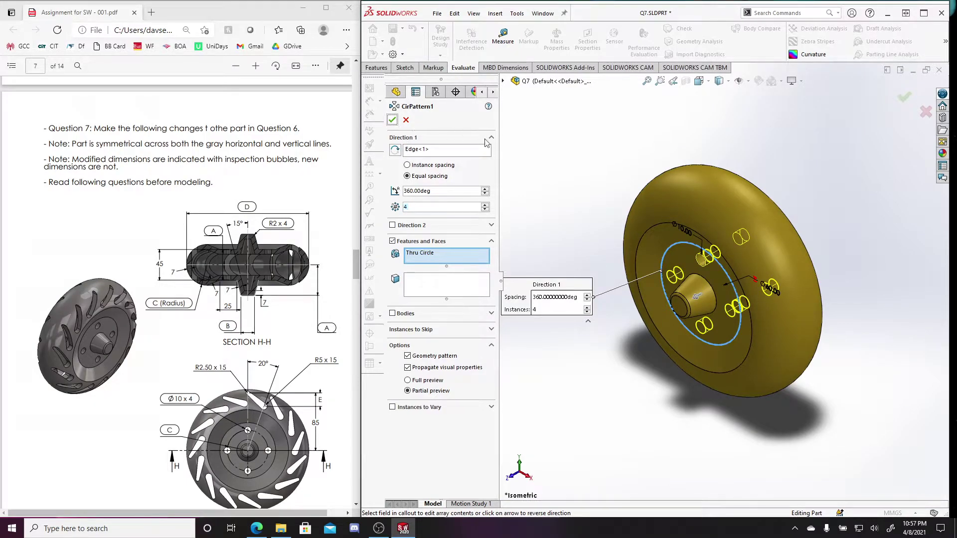
pyautogui.press('Return')
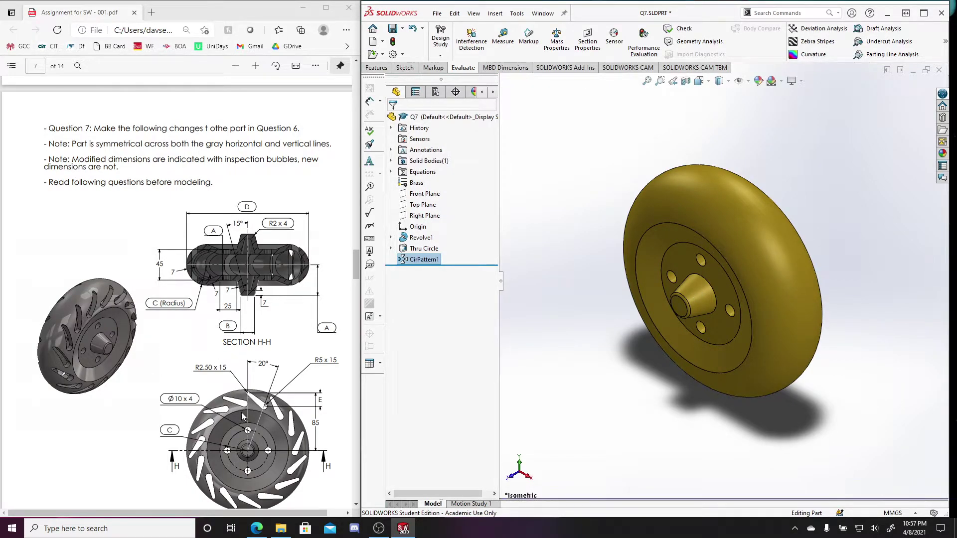
# Step: Examine the Question 7 drawing for the rim slot radii, 20-degree angle, 85 mm distance and E dimension, enlarging the front view
pyautogui.scroll(-1, 241, 411)
pyautogui.scroll(2, 249, 429)
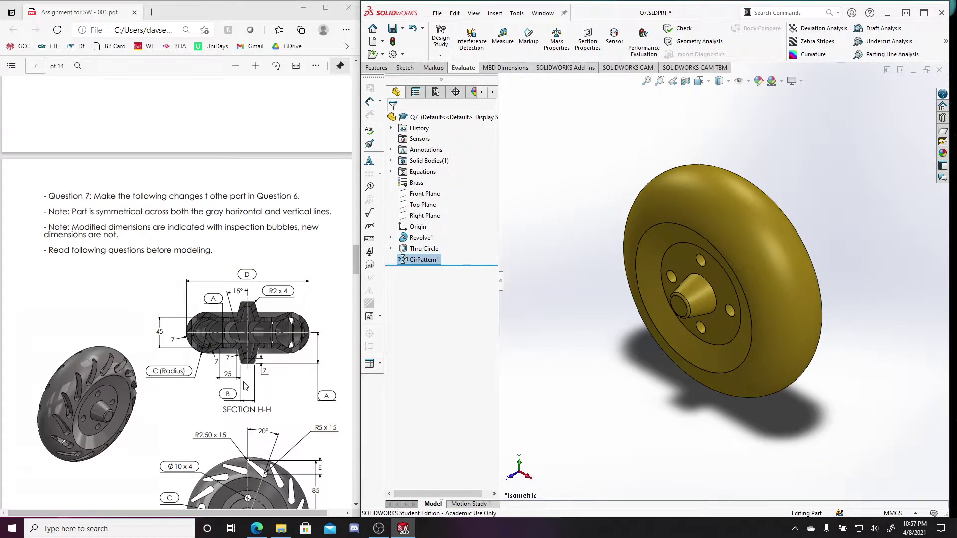
pyautogui.scroll(-1, 246, 409)
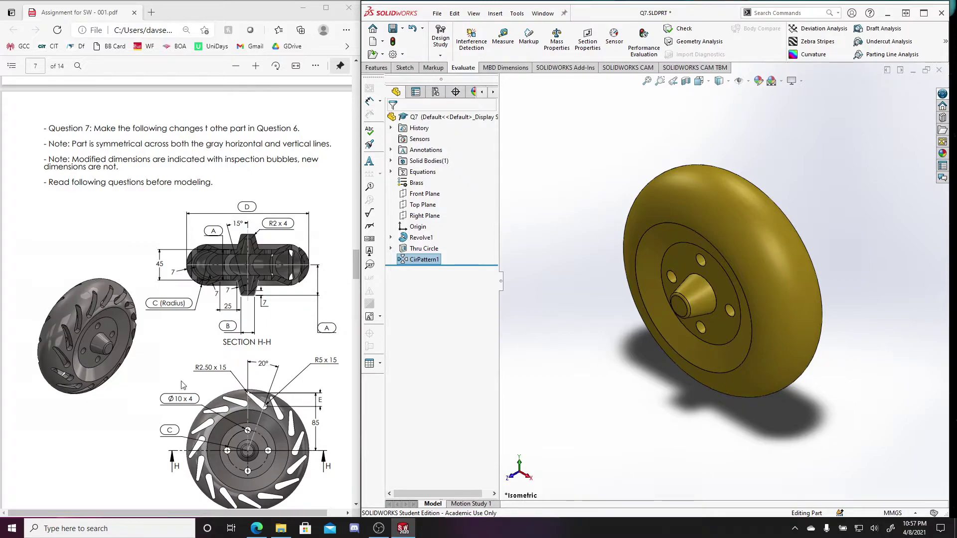
pyautogui.scroll(-6, 272, 378)
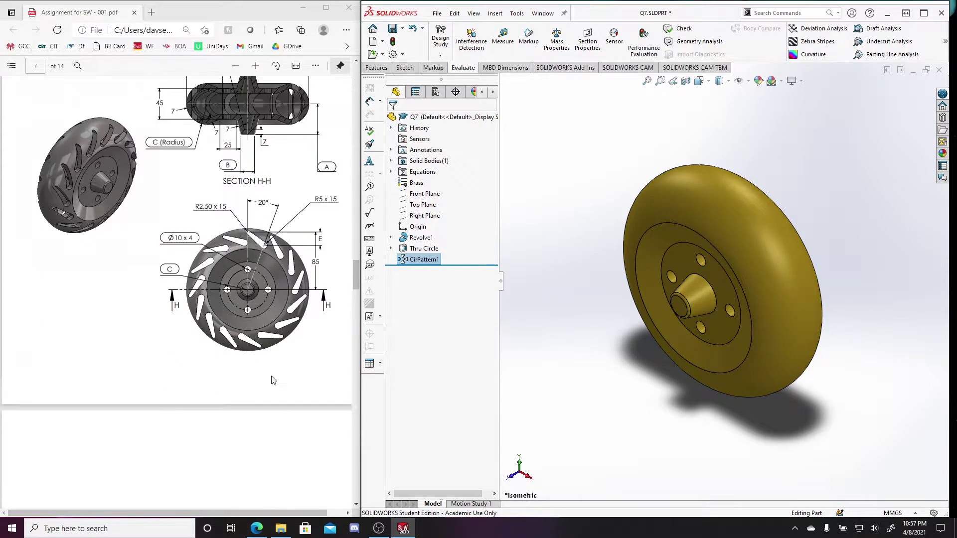
pyautogui.scroll(5, 298, 199)
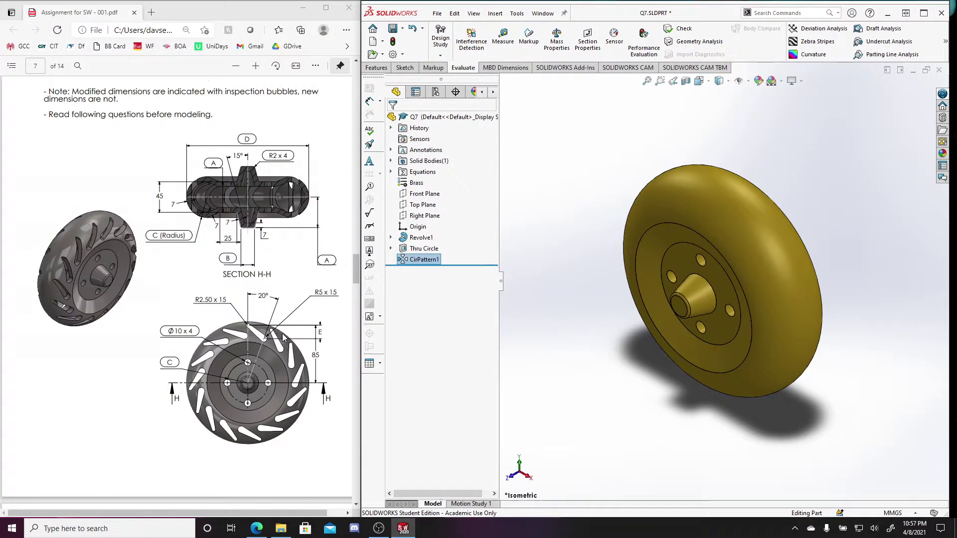
pyautogui.click(255, 65)
pyautogui.click(255, 65)
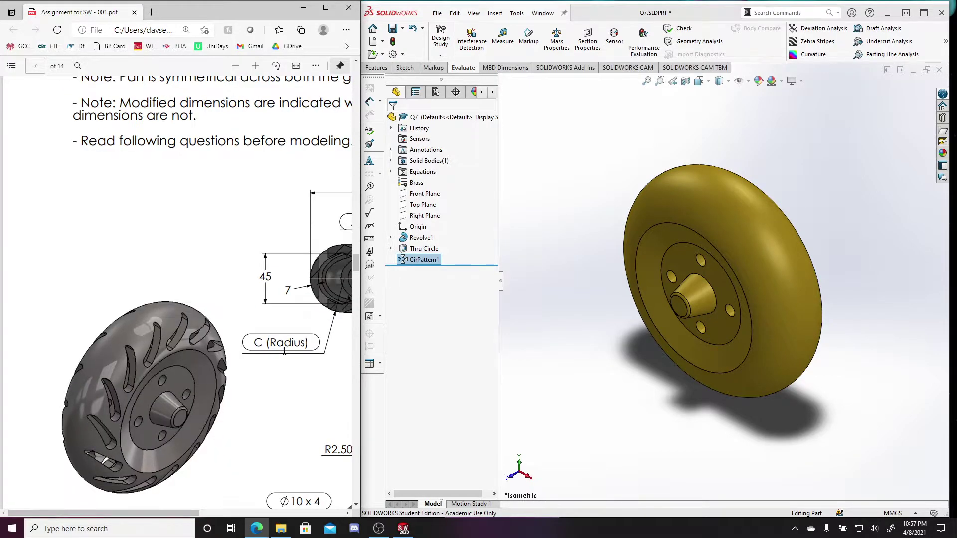
pyautogui.scroll(-9, 261, 357)
pyautogui.scroll(4, 254, 424)
pyautogui.moveTo(136, 512); pyautogui.dragTo(256, 499)
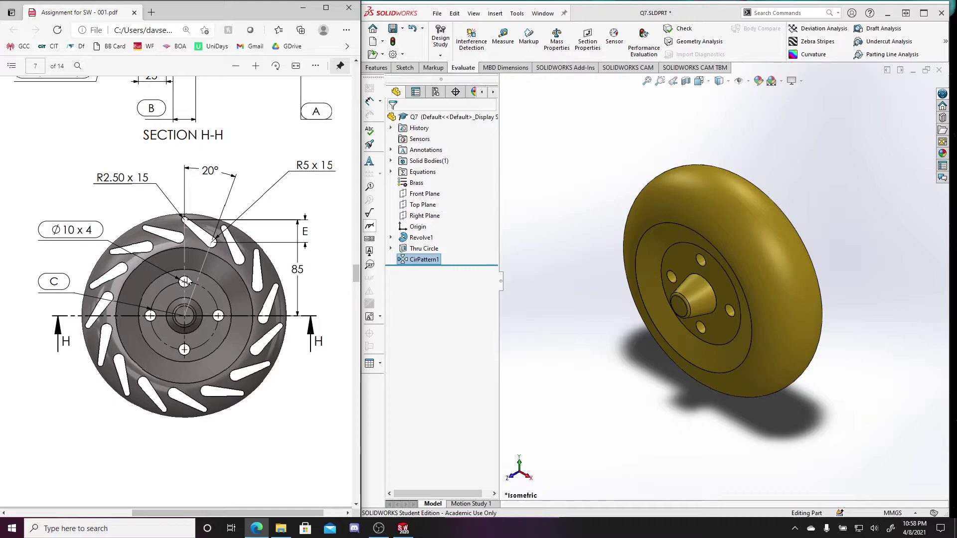
# Step: Start a new sketch on the Front Plane with the wheel shown in the front view
pyautogui.click(549, 319)
pyautogui.hotkey('ctrl', '1')
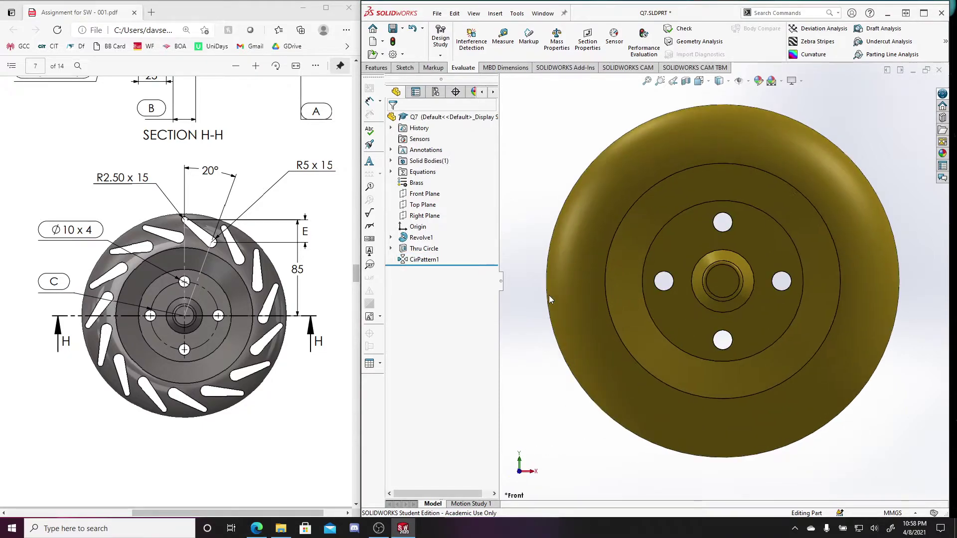
pyautogui.click(404, 68)
pyautogui.click(439, 40)
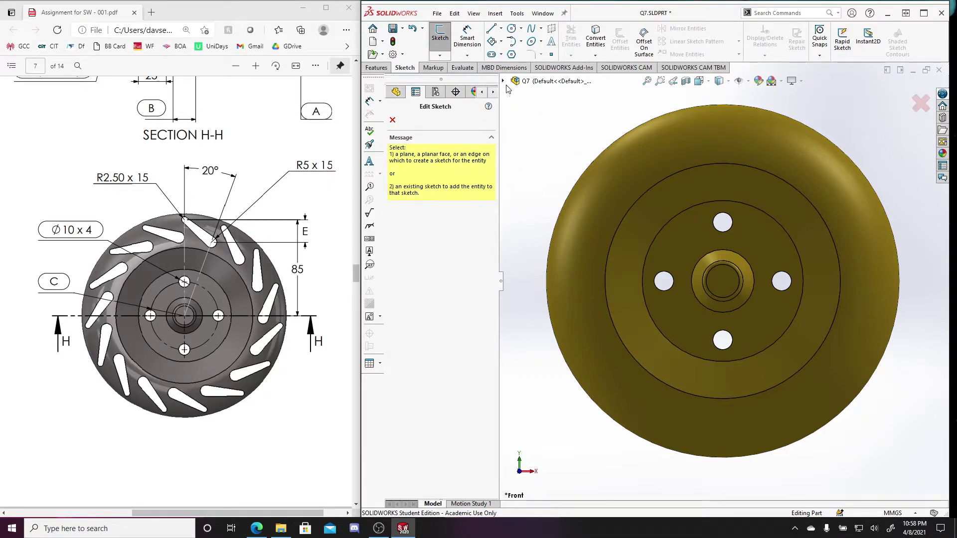
pyautogui.click(503, 80)
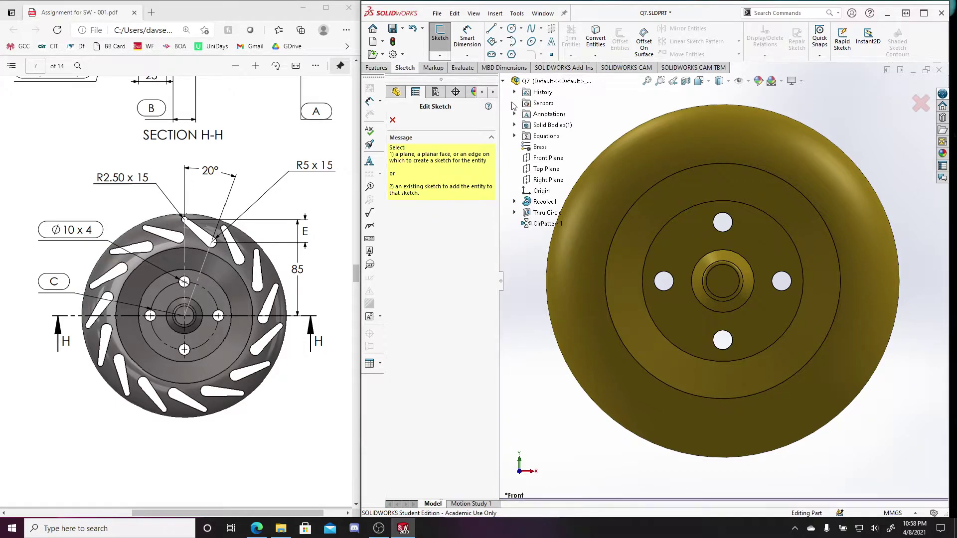
pyautogui.click(548, 158)
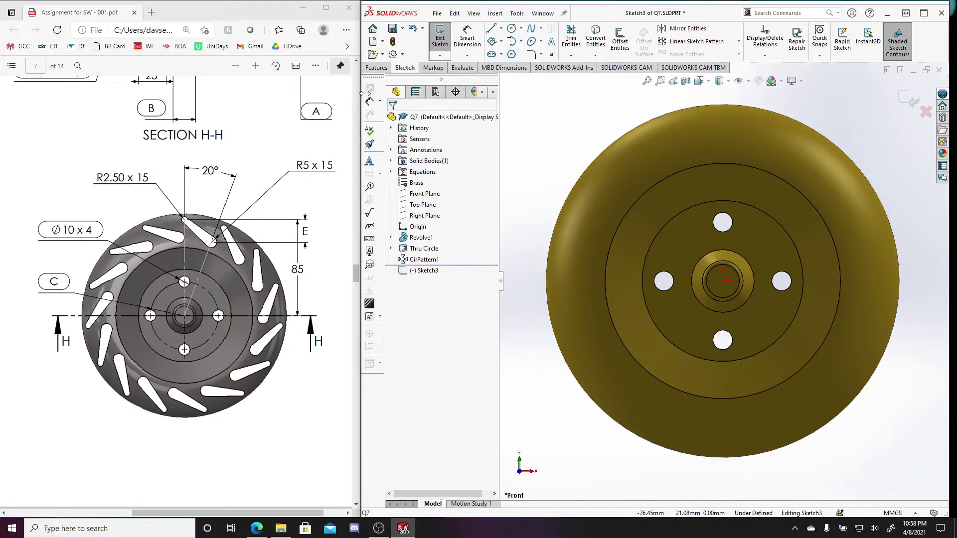
# Step: Sketch a vertical construction line 90 mm long from the origin up to the wheel's outer edge
pyautogui.click(501, 28)
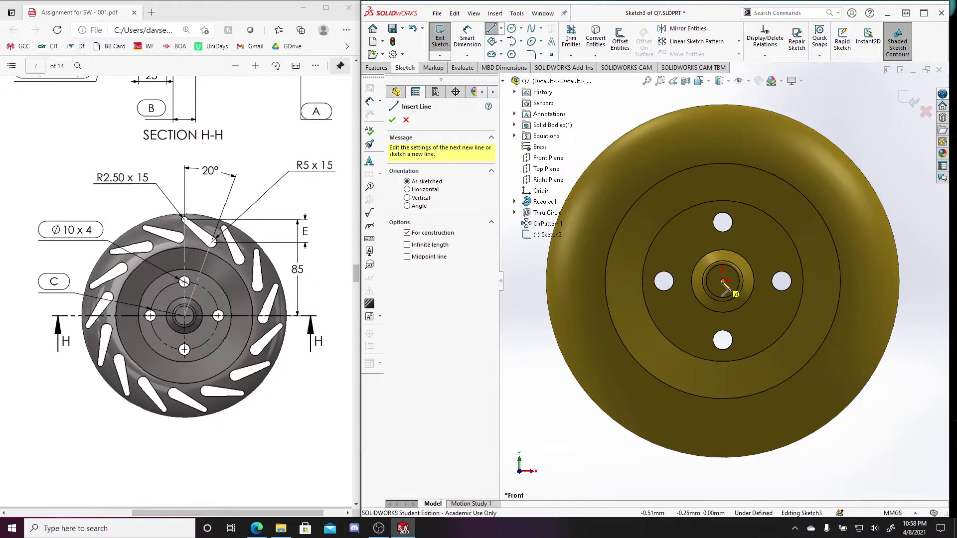
pyautogui.click(724, 106)
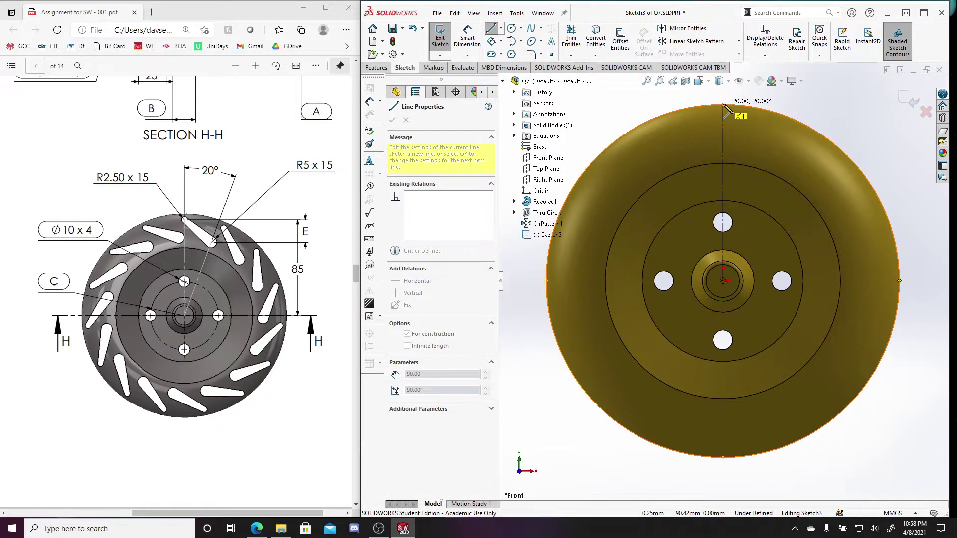
pyautogui.doubleClick(723, 288)
pyautogui.press('Escape')
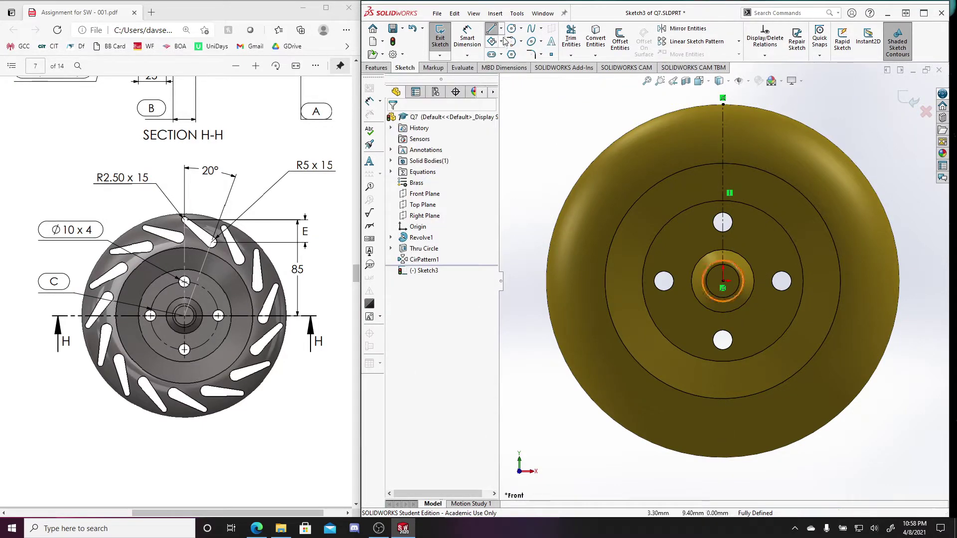
# Step: Sketch a second construction line 90 mm long from the origin to the outer edge, slanted to the right of the vertical one
pyautogui.click(502, 30)
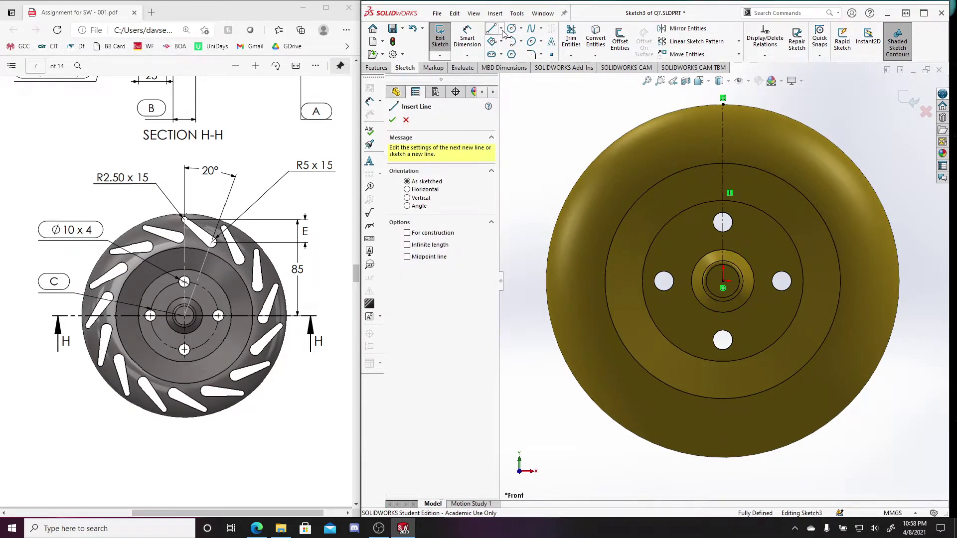
pyautogui.click(502, 29)
pyautogui.click(506, 36)
pyautogui.press('Escape')
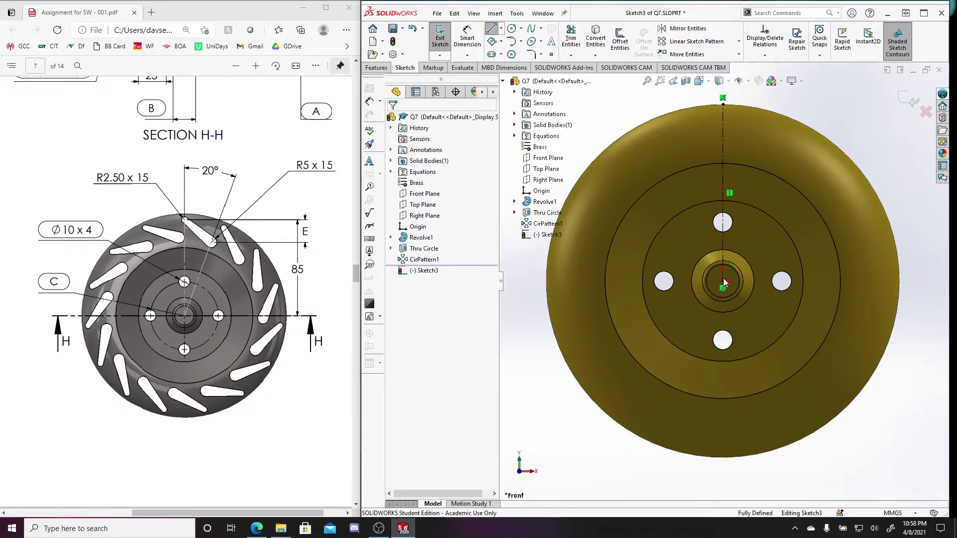
pyautogui.press('Return')
pyautogui.click(723, 282)
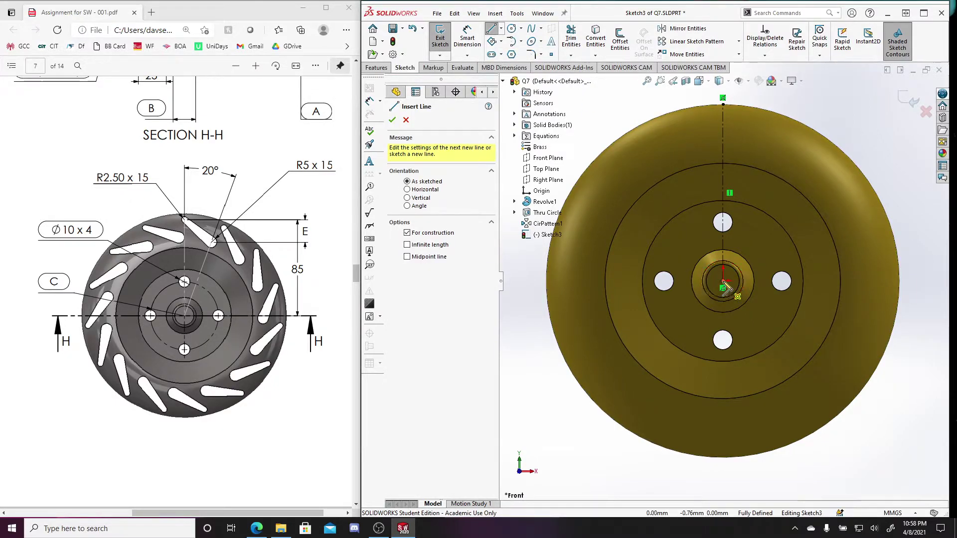
pyautogui.click(842, 151)
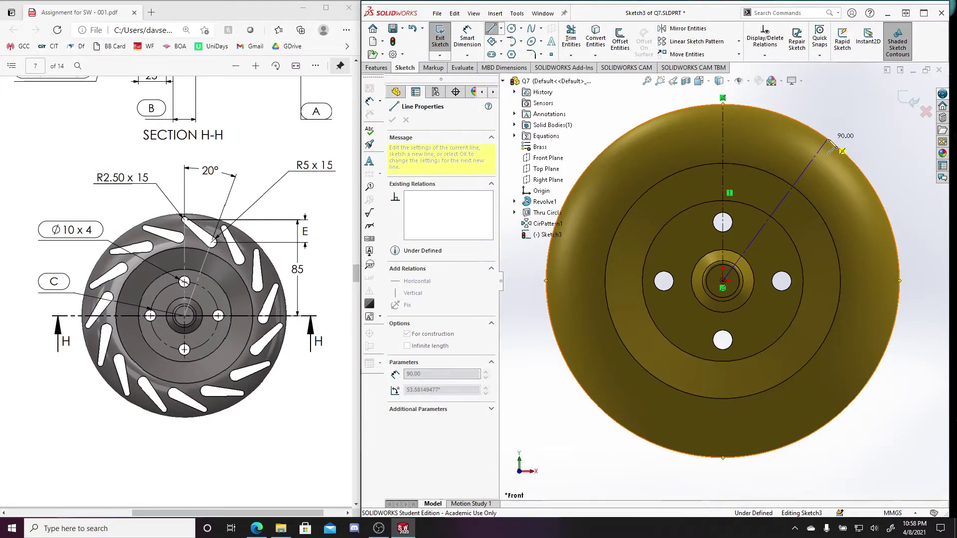
pyautogui.press('Escape')
# Step: Dimension the angle between the two construction lines as 20 degrees
pyautogui.press('d')
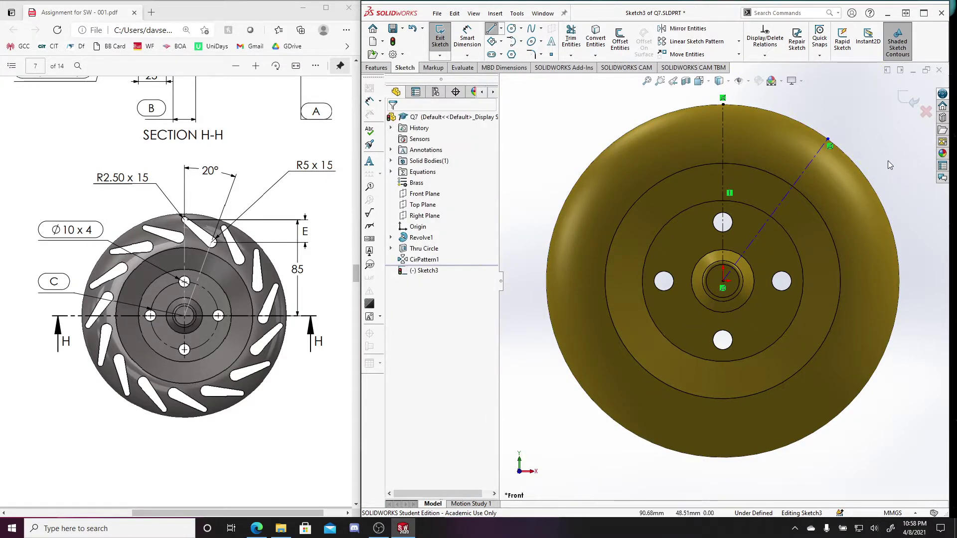
pyautogui.click(722, 139)
pyautogui.click(803, 176)
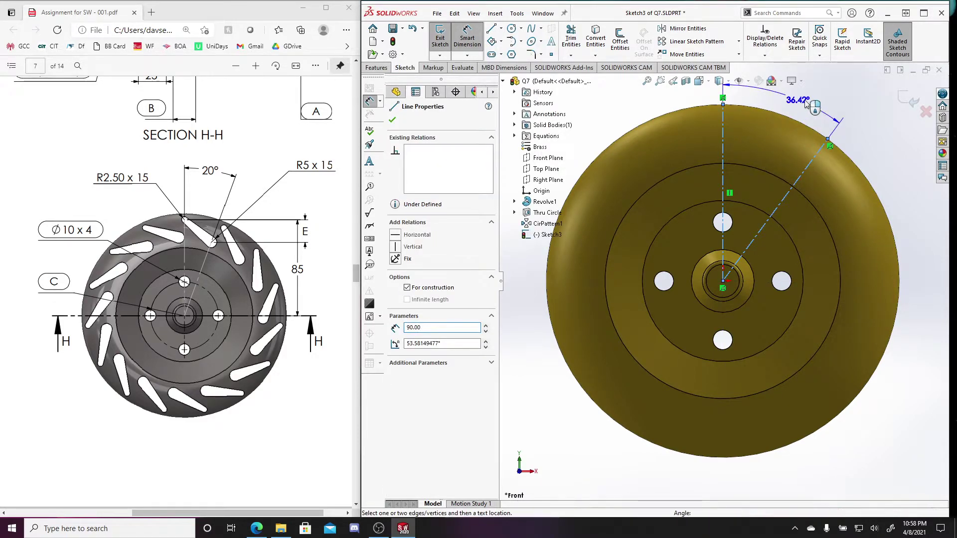
pyautogui.click(799, 102)
pyautogui.click(844, 129)
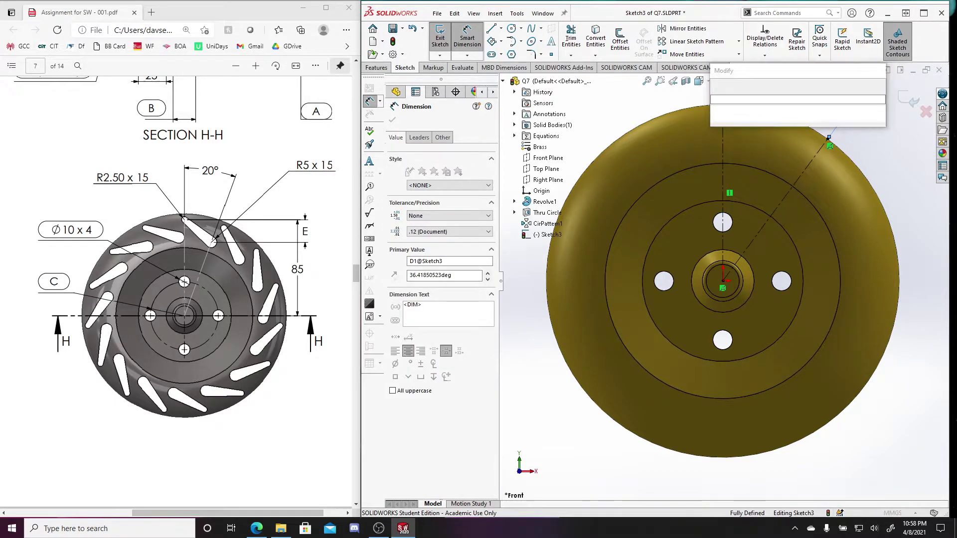
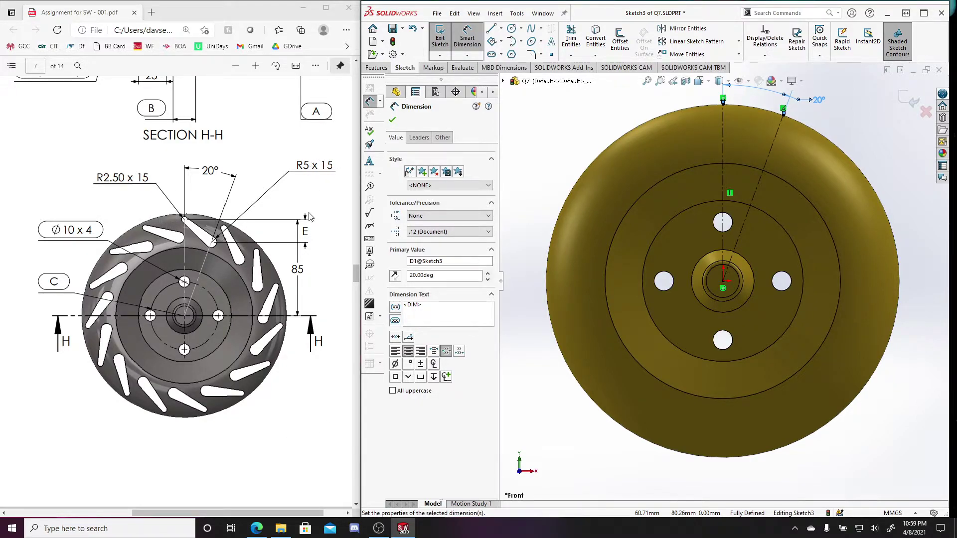
pyautogui.click(553, 103)
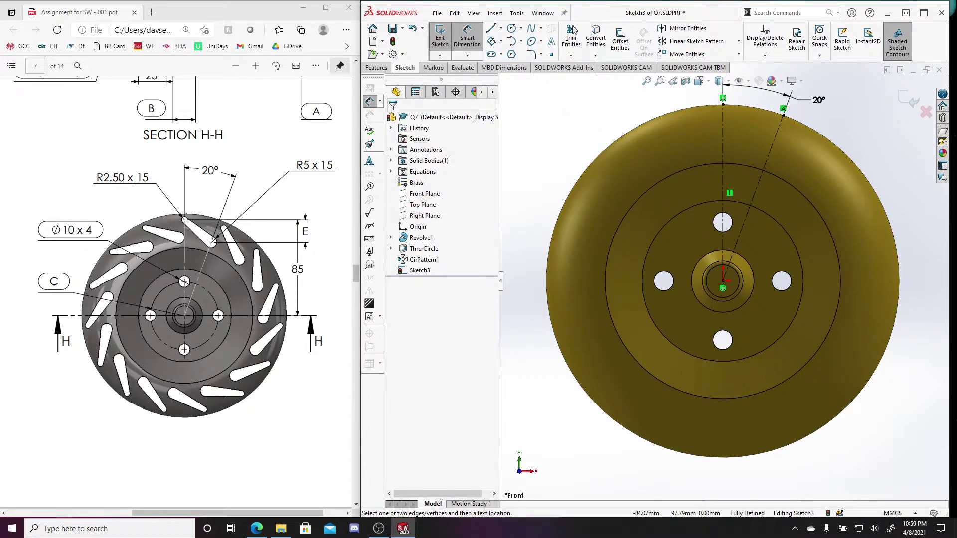
# Step: Sketch a circle of about 5.3 mm radius centred on the vertical construction line near the wheel's rim
pyautogui.click(722, 122)
pyautogui.click(733, 120)
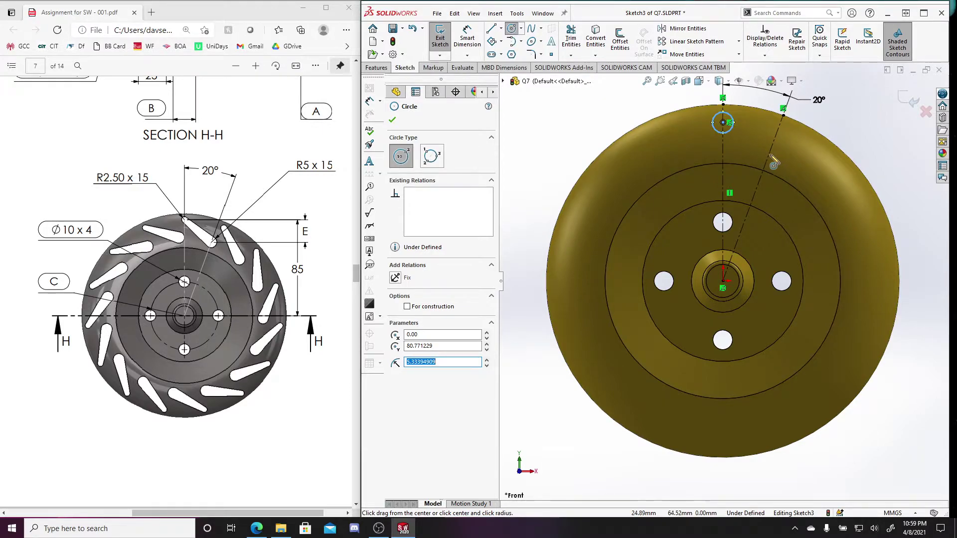
pyautogui.click(769, 155)
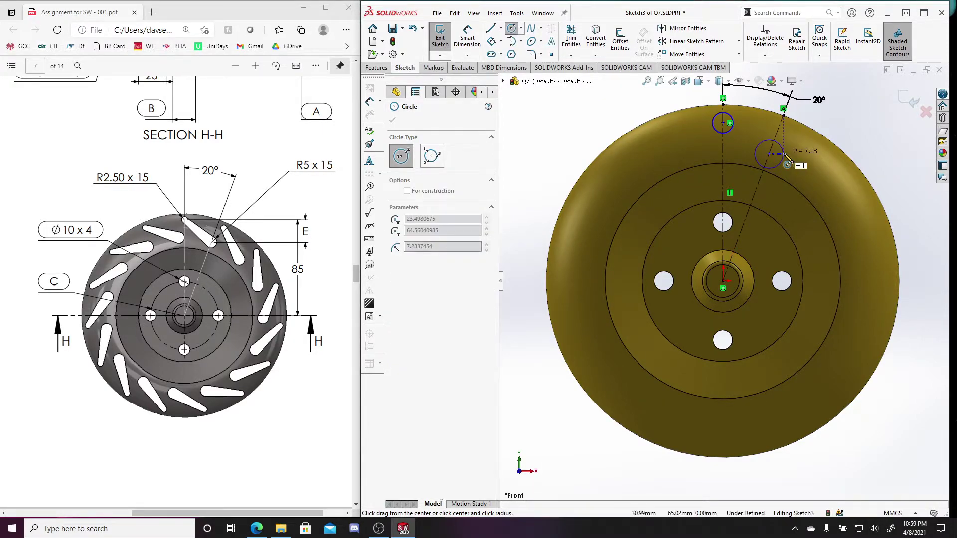
pyautogui.click(786, 159)
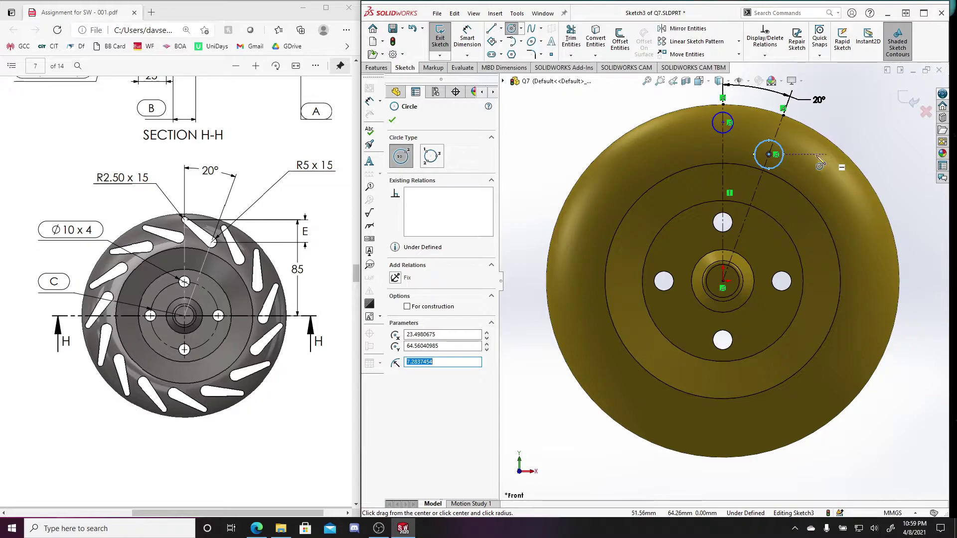
pyautogui.press('Escape')
pyautogui.hotkey('ctrl', 'z')
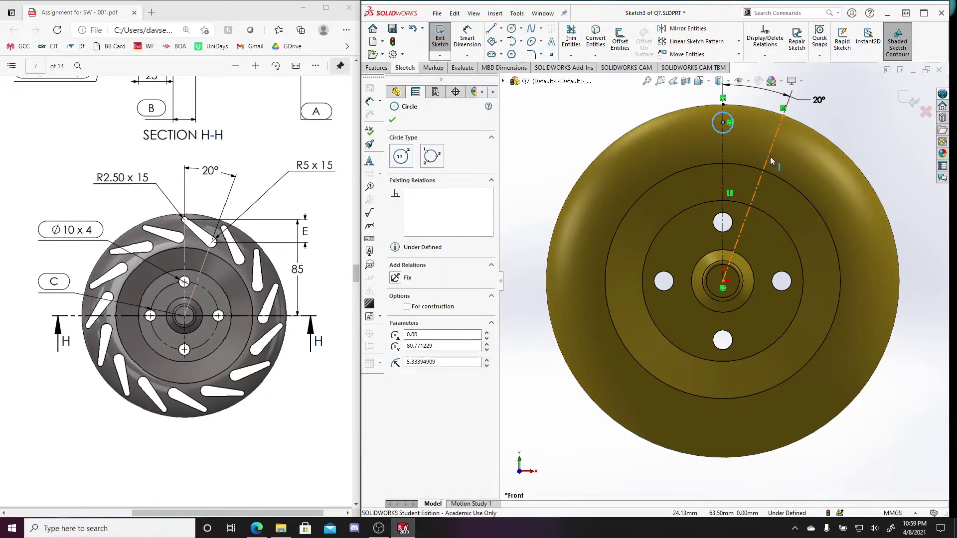
# Step: Sketch a circle of about 13.6 mm radius centred on the slanted construction line near the wheel's rim
pyautogui.moveTo(863, 142); pyautogui.dragTo(892, 115, button='right')
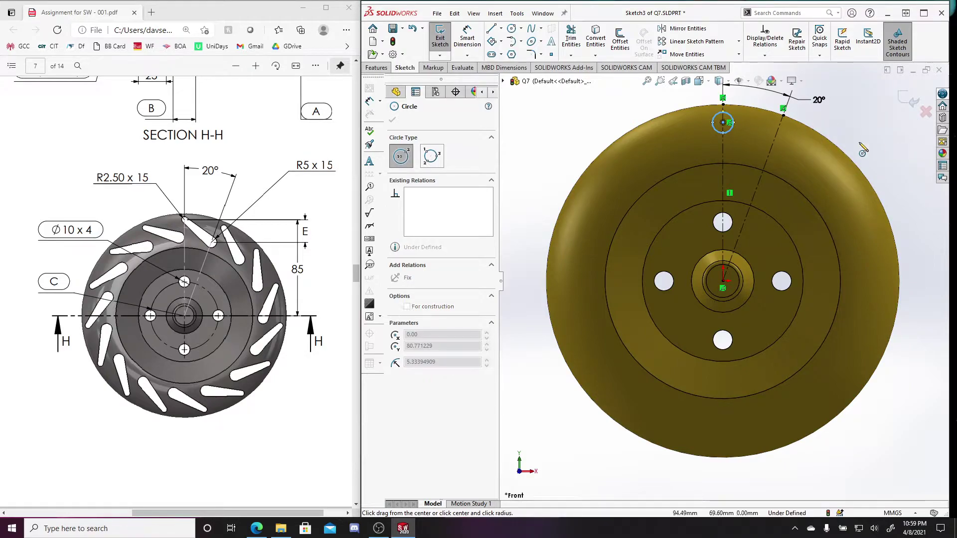
pyautogui.click(772, 147)
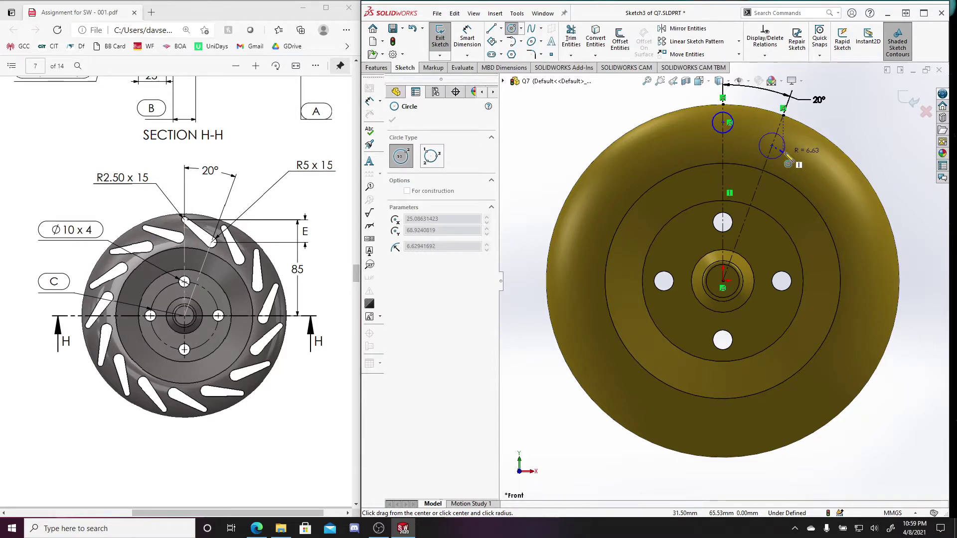
pyautogui.click(797, 159)
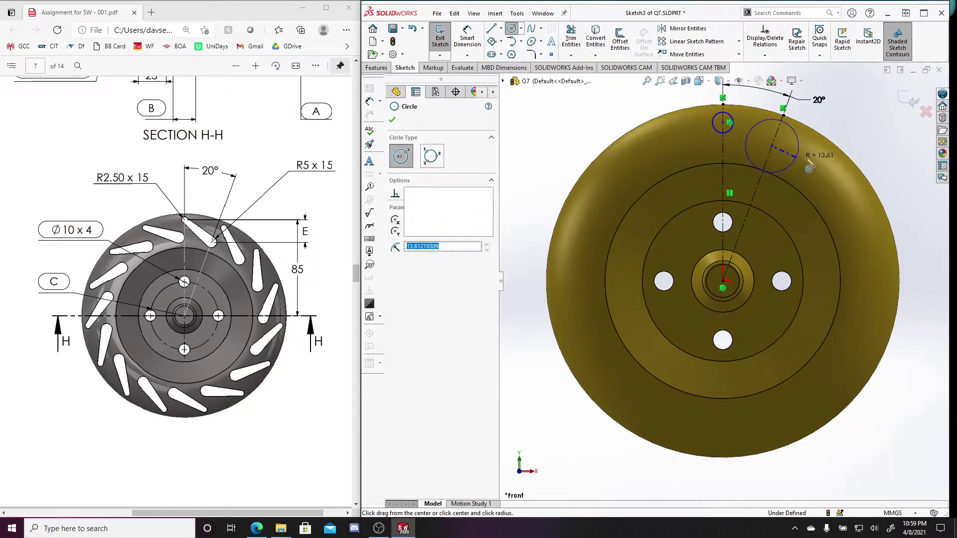
pyautogui.press('Escape')
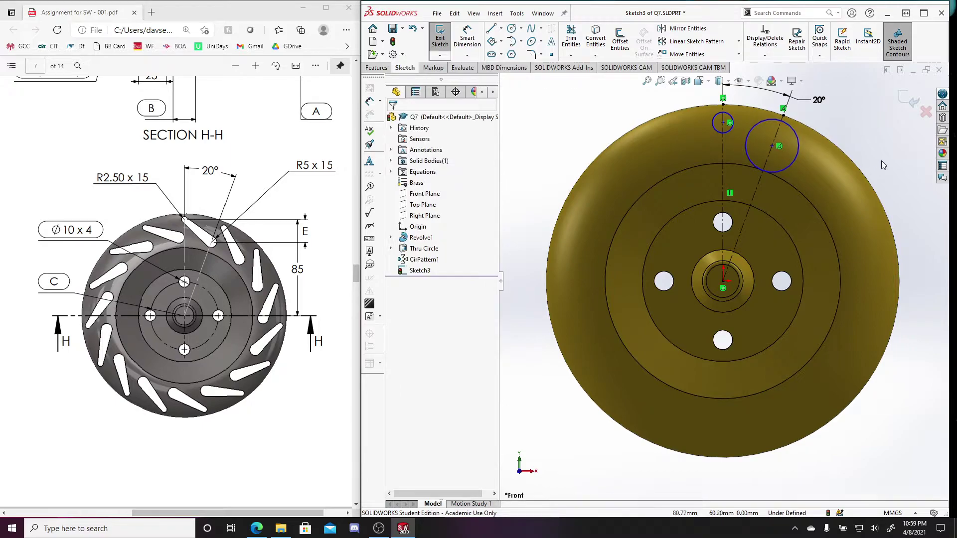
# Step: Dimension the diameter of the circle on the vertical construction line as 2.5*2, giving 5 mm
pyautogui.moveTo(885, 153); pyautogui.dragTo(884, 132, button='right')
pyautogui.click(713, 120)
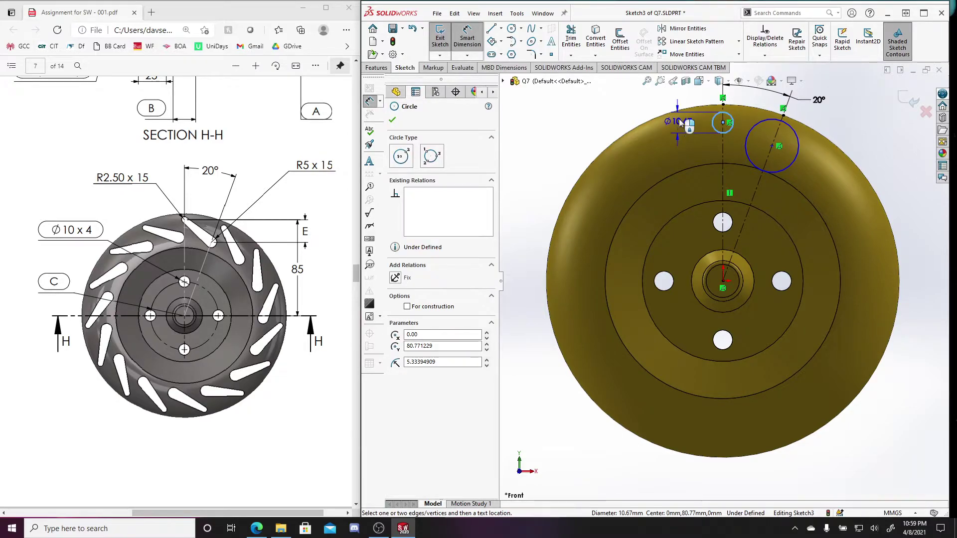
pyautogui.click(681, 101)
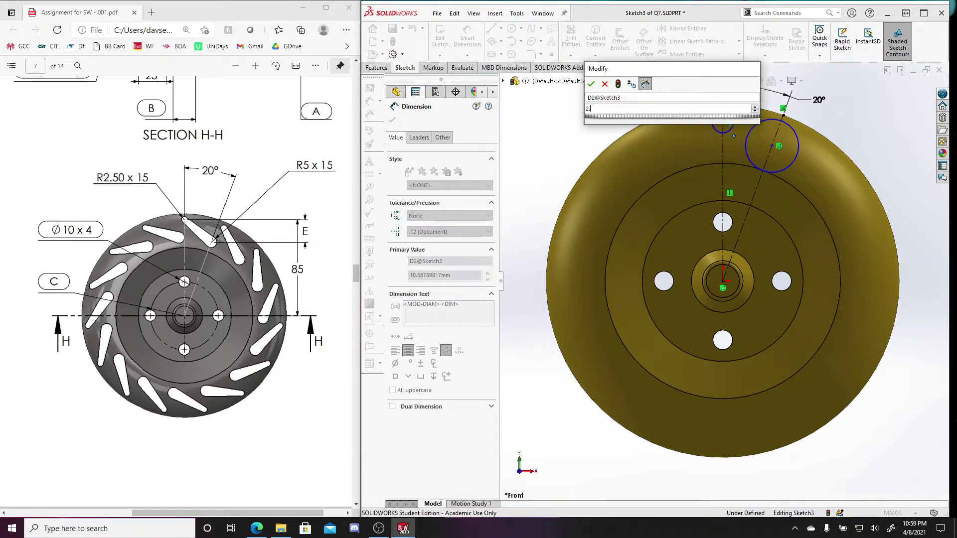
pyautogui.write('2.5*2')
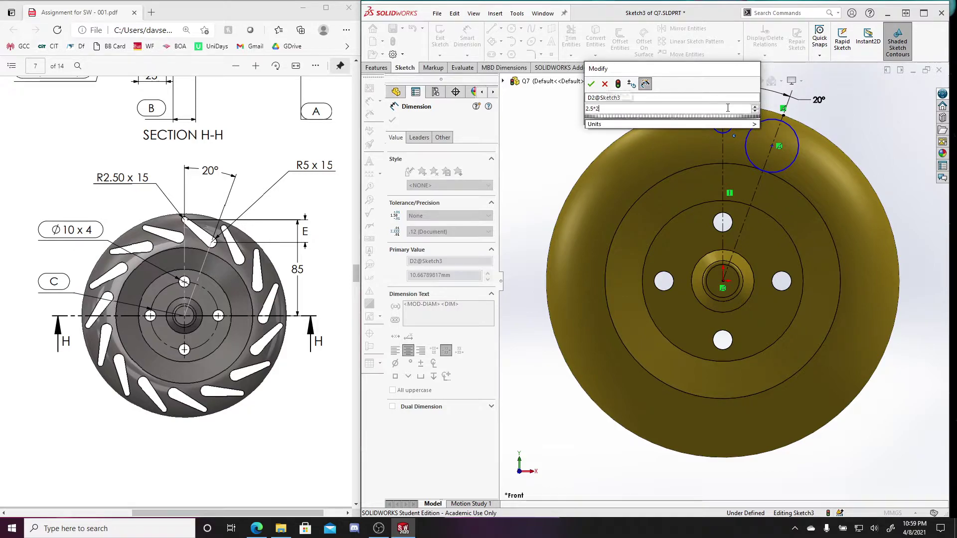
pyautogui.press('Return')
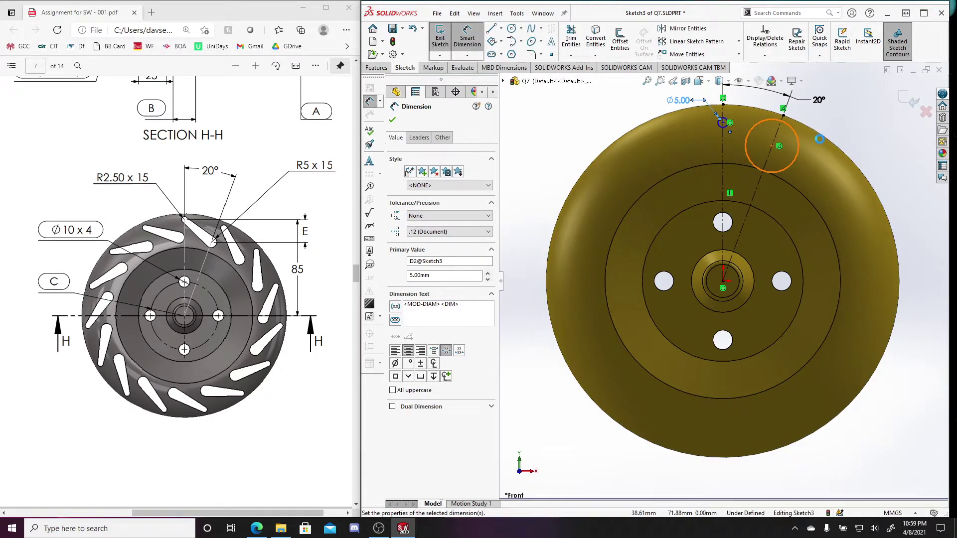
# Step: Dimension the diameter of the circle on the slanted construction line as 5*2, giving 10 mm
pyautogui.click(856, 120)
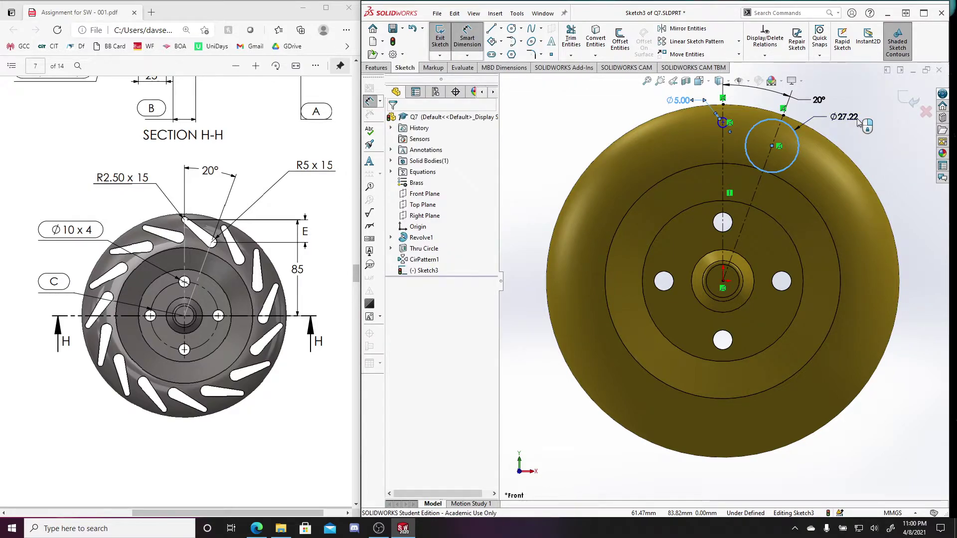
pyautogui.click(857, 118)
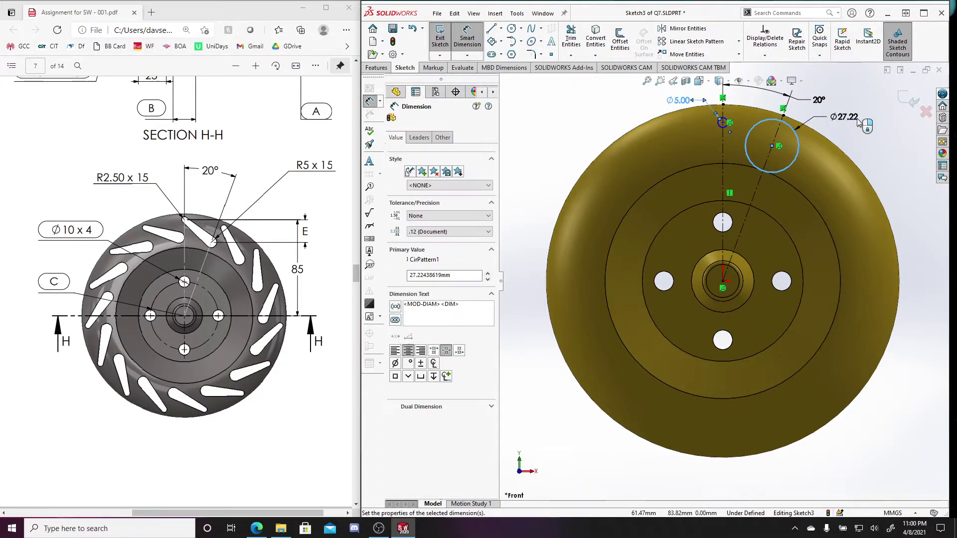
pyautogui.write('5*')
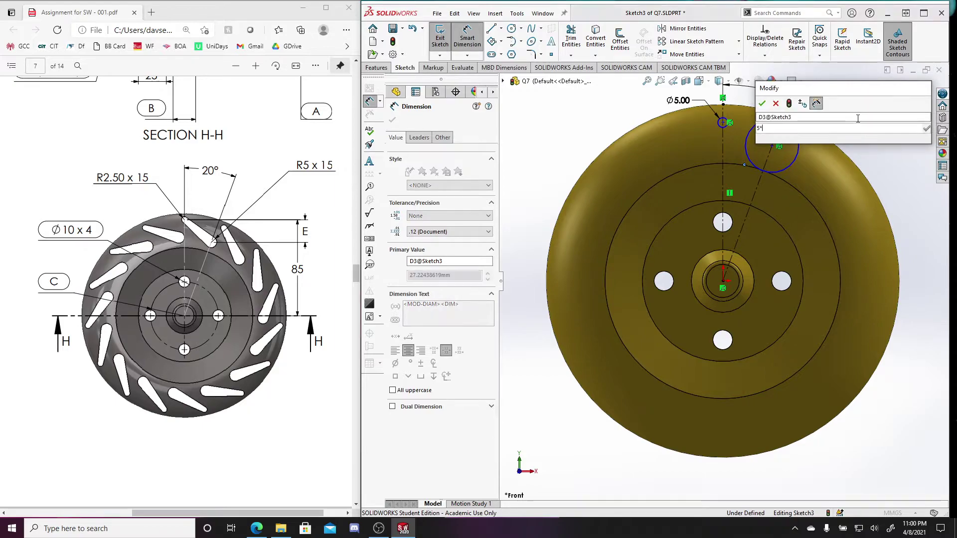
pyautogui.write('2')
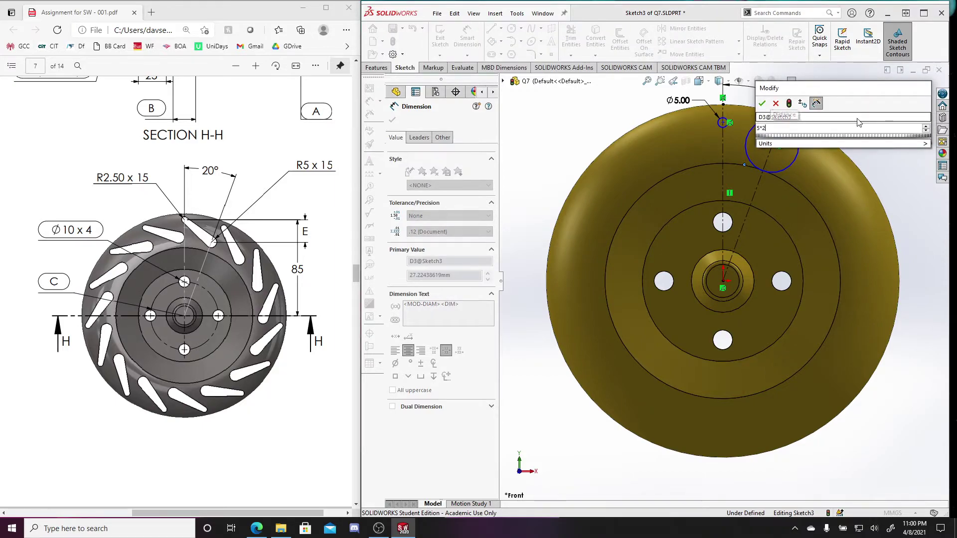
pyautogui.press('Escape')
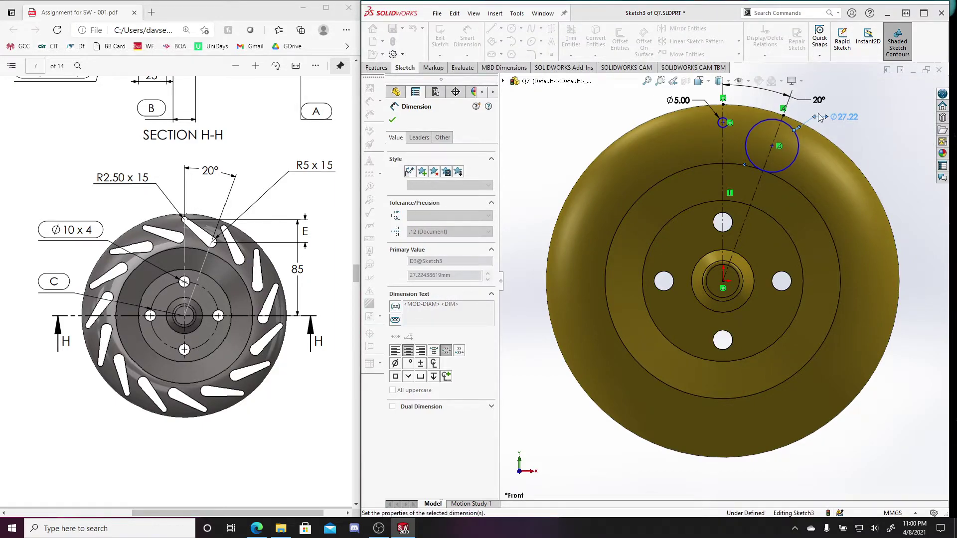
pyautogui.click(841, 139)
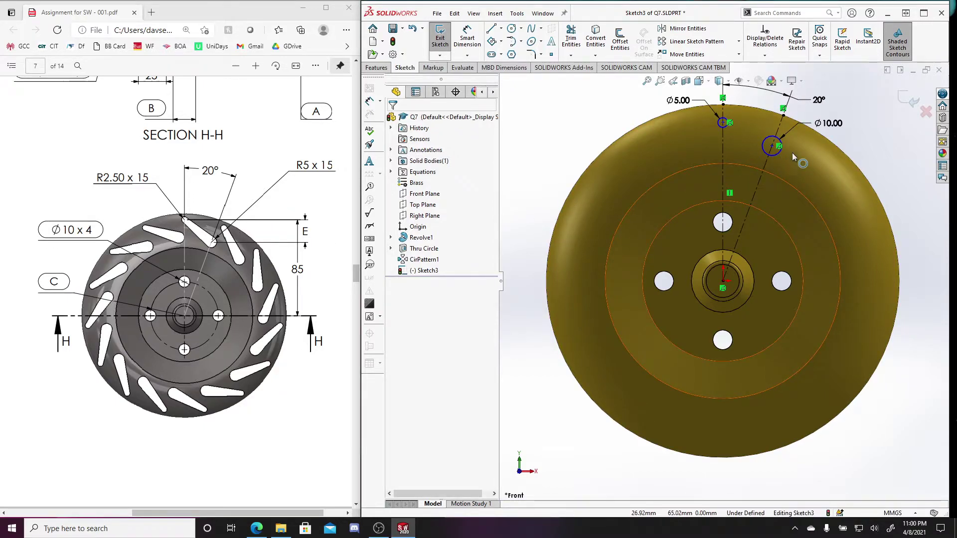
# Step: Dimension the vertical distance between the two circle centres and link it to the global variable E (20)
pyautogui.press('d')
pyautogui.click(724, 124)
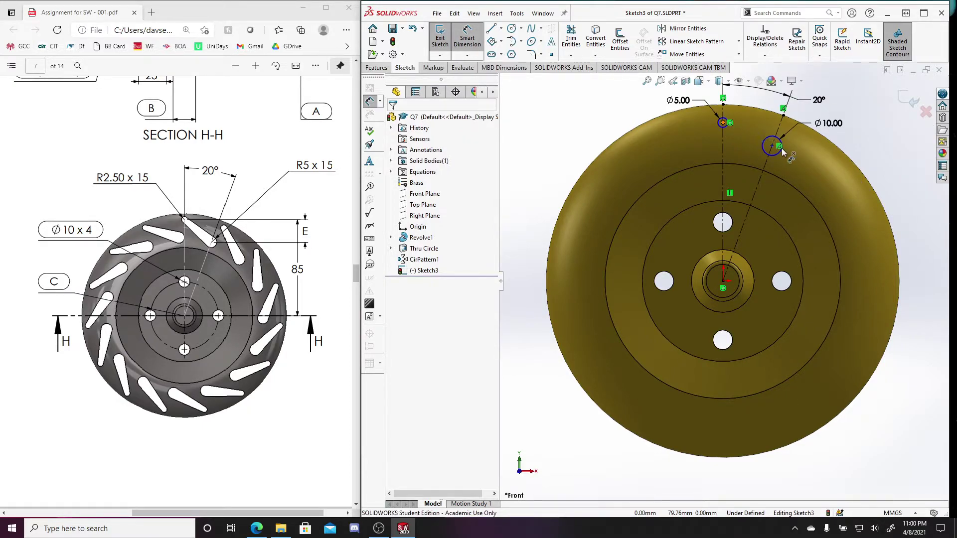
pyautogui.click(772, 147)
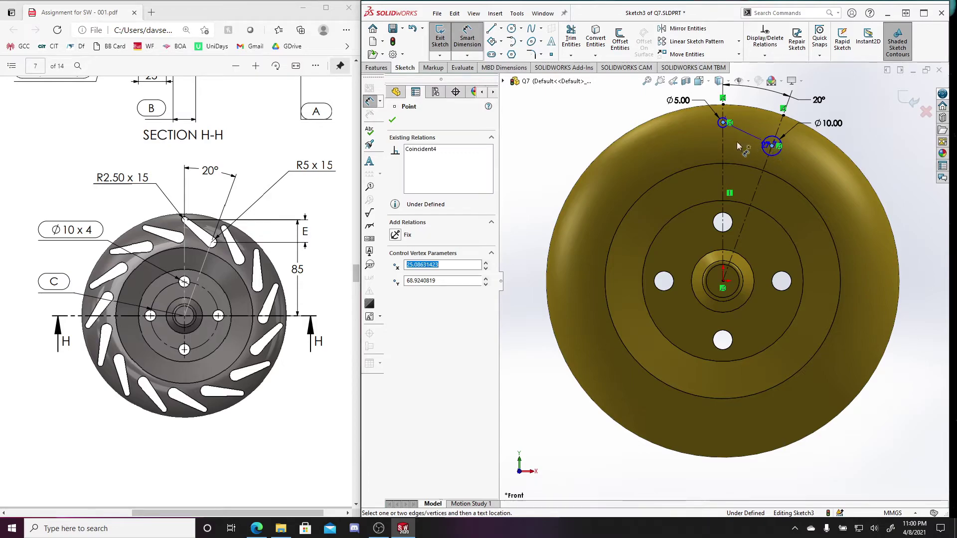
pyautogui.click(686, 136)
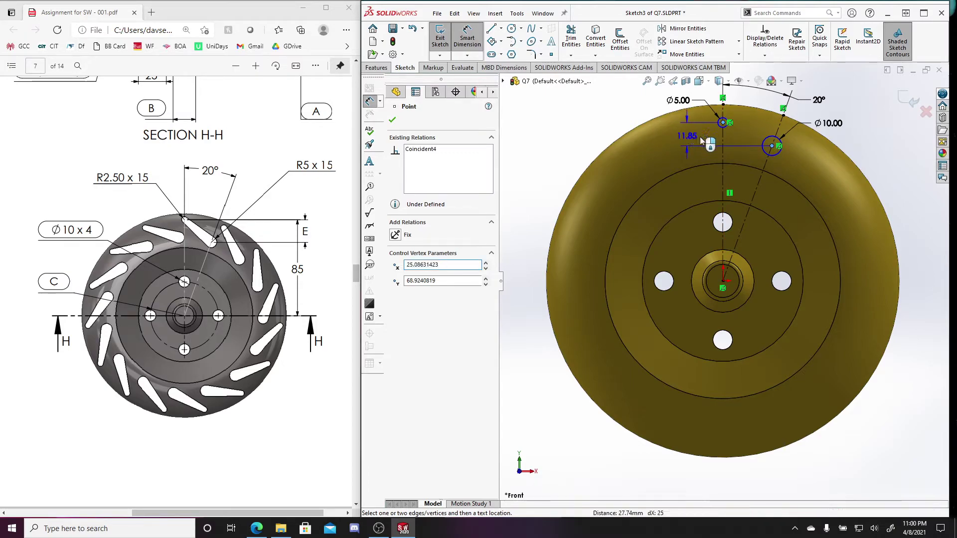
pyautogui.click(747, 144)
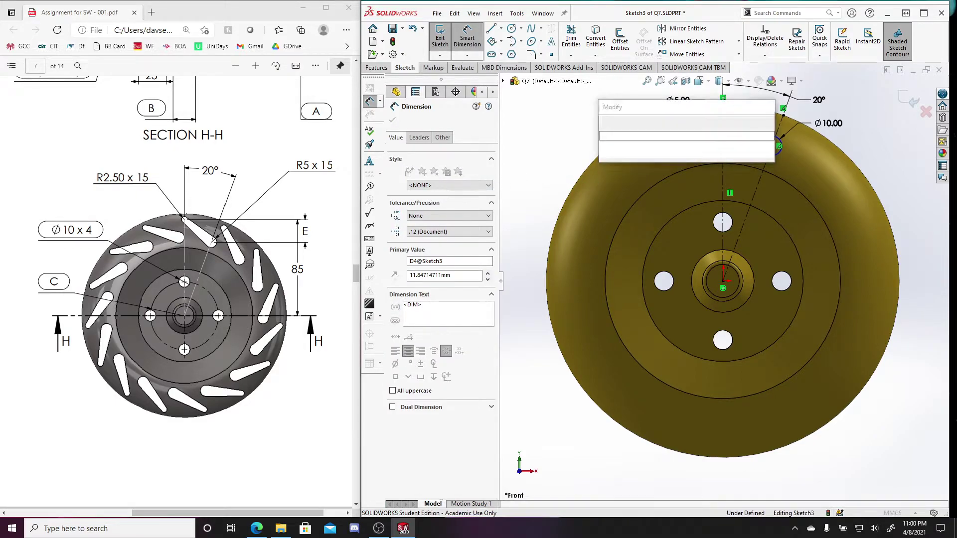
pyautogui.write('=')
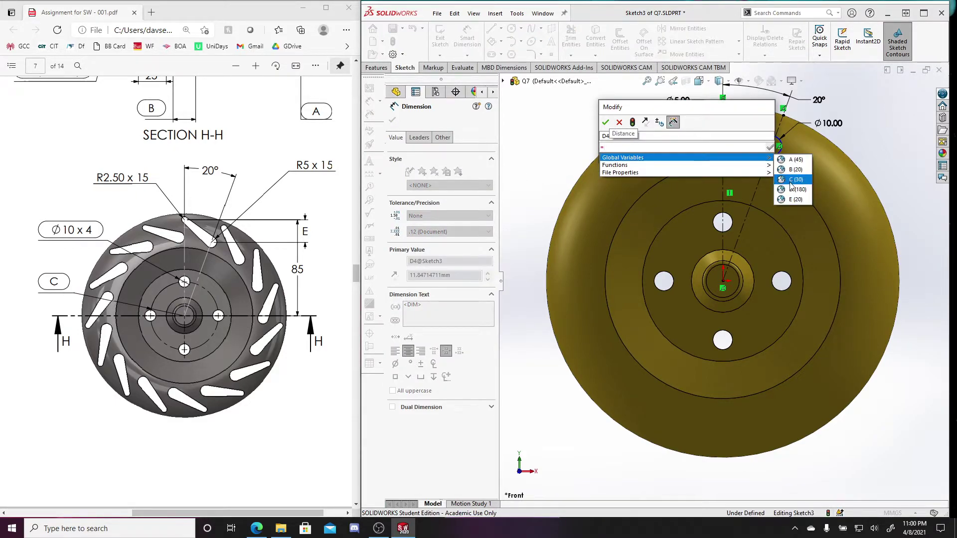
pyautogui.click(792, 199)
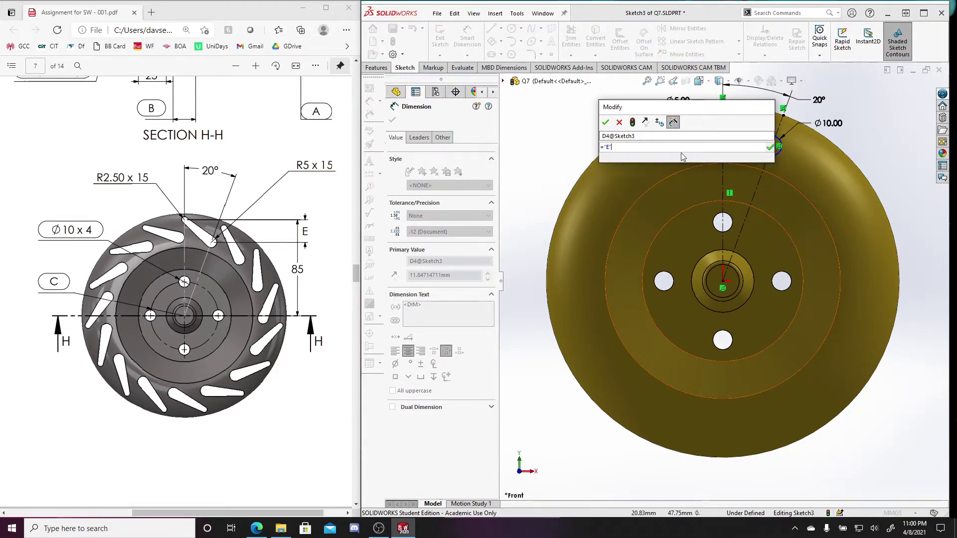
pyautogui.click(607, 123)
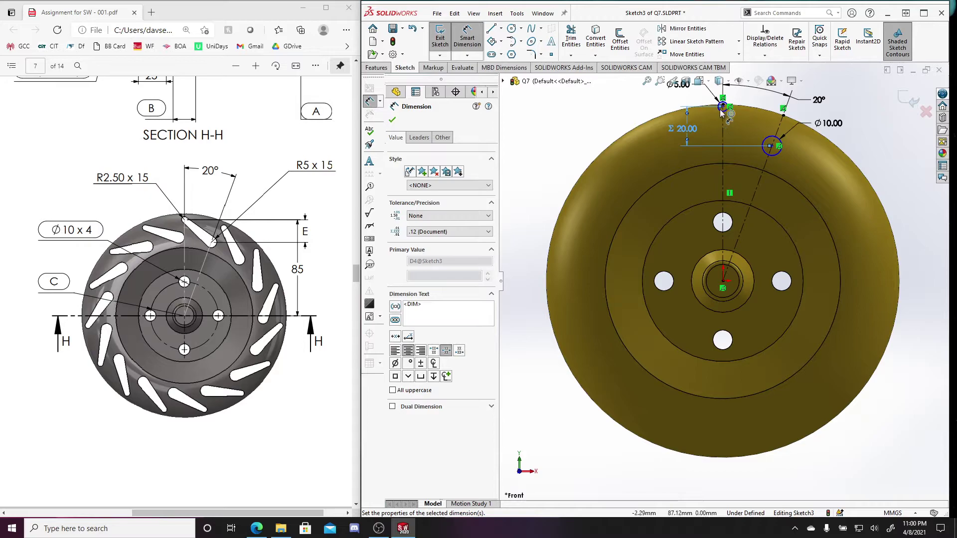
# Step: Dimension the vertical distance from the wheel's origin to the centre of the 5 mm circle as 85 mm
pyautogui.click(723, 107)
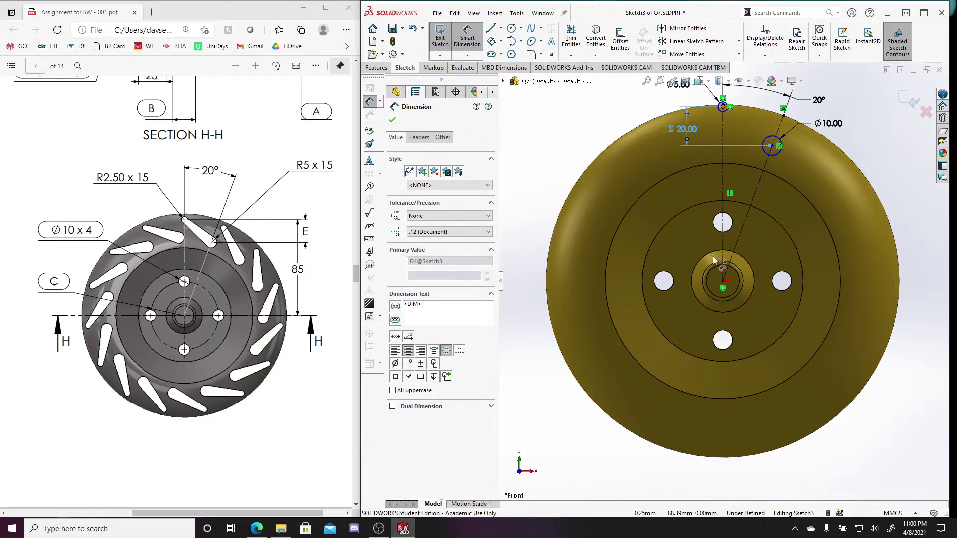
pyautogui.click(723, 288)
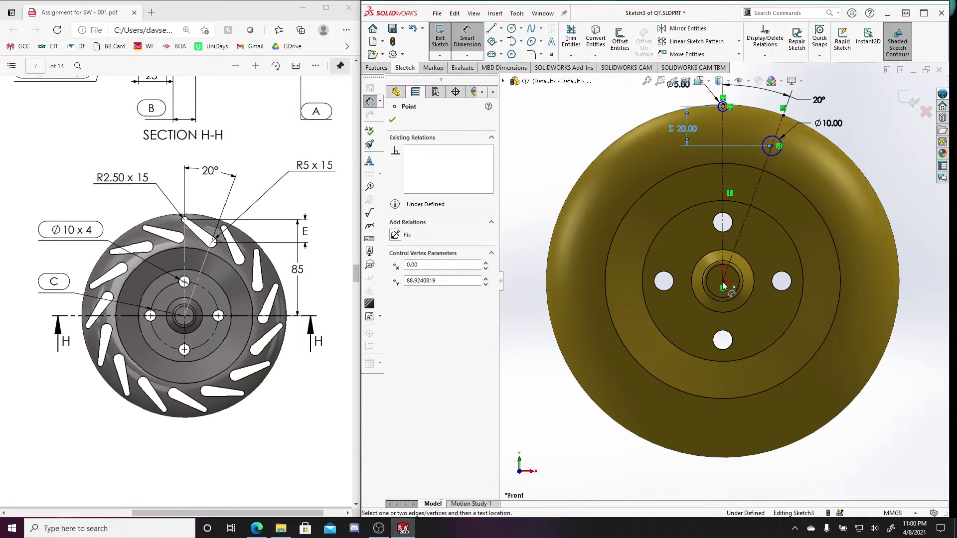
pyautogui.click(548, 191)
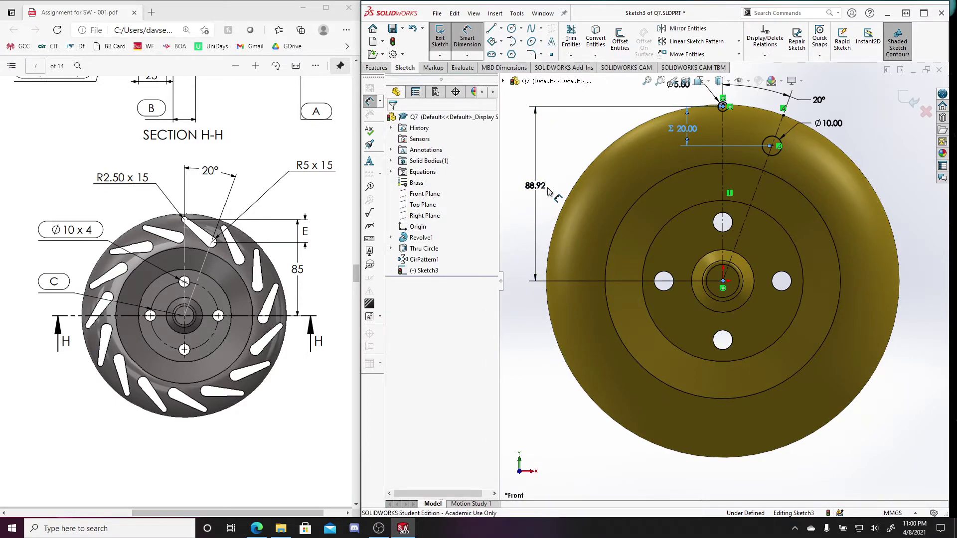
pyautogui.write('85')
pyautogui.press('Escape')
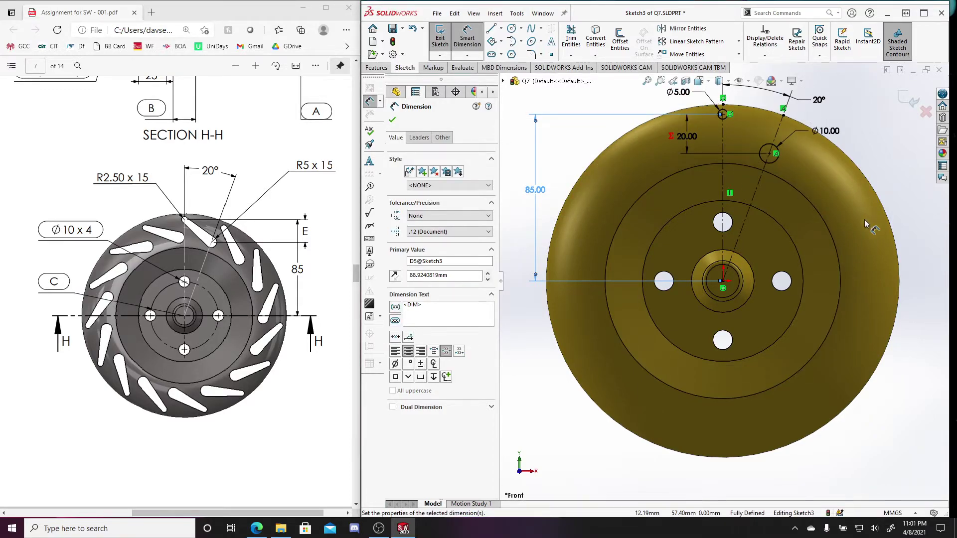
pyautogui.press('Escape')
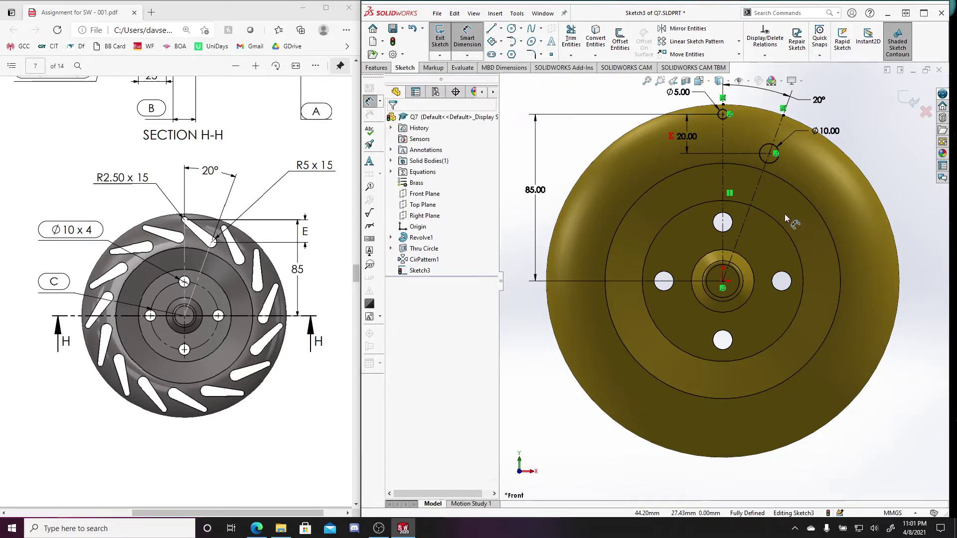
pyautogui.doubleClick(696, 140)
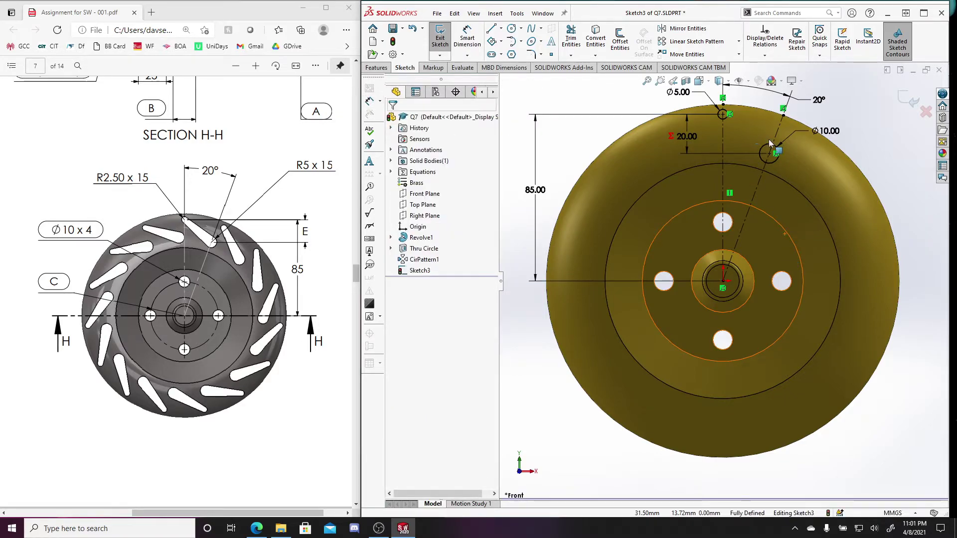
# Step: Sketch a line about 30.9 mm long along the outer side of the two circles, tangent to both
pyautogui.press('l')
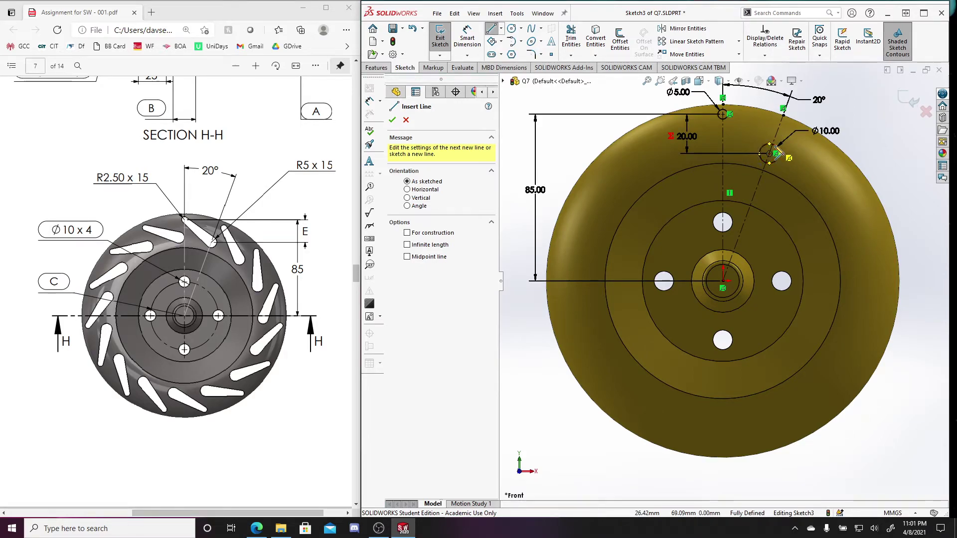
pyautogui.press('Escape')
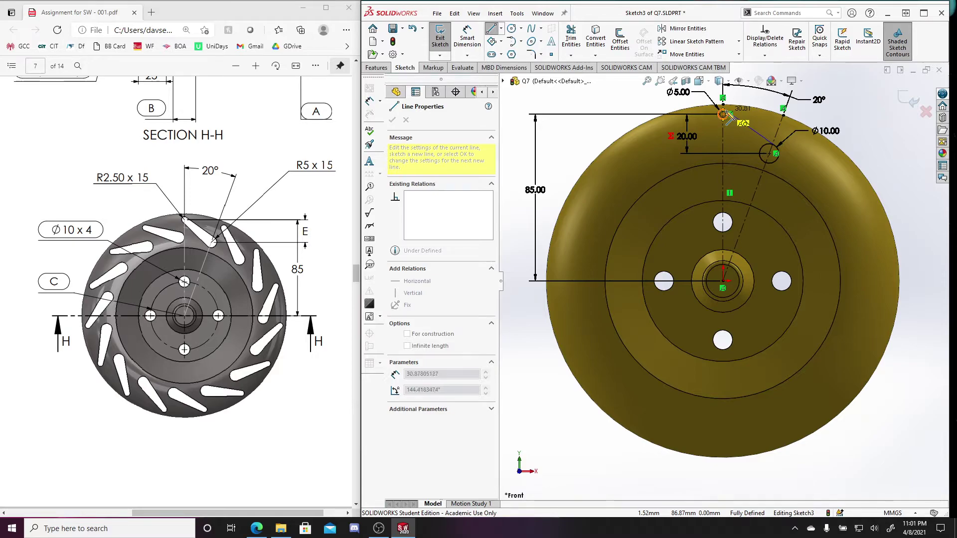
pyautogui.click(723, 114)
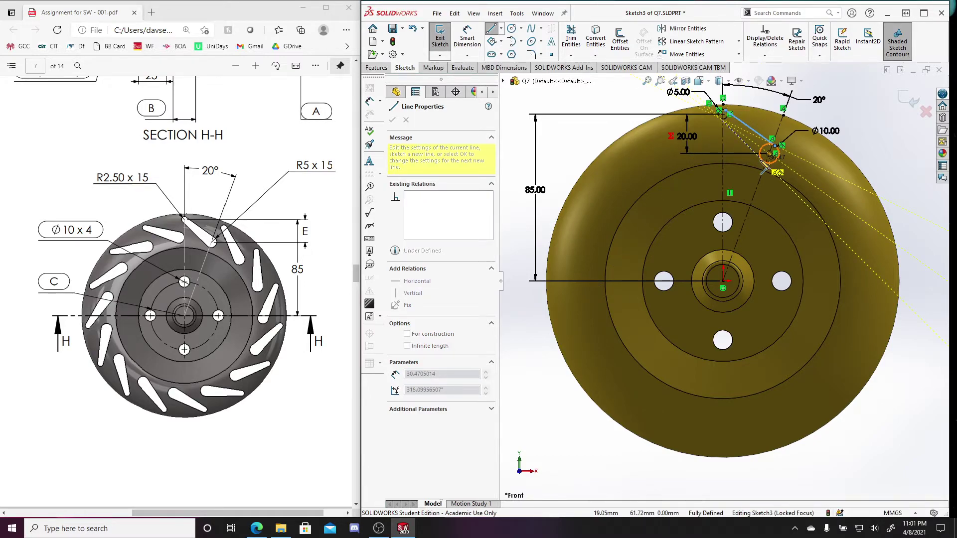
# Step: Try to sketch a second line joining the inner sides of the two circles
pyautogui.click(763, 155)
pyautogui.press('Escape')
pyautogui.press('Escape')
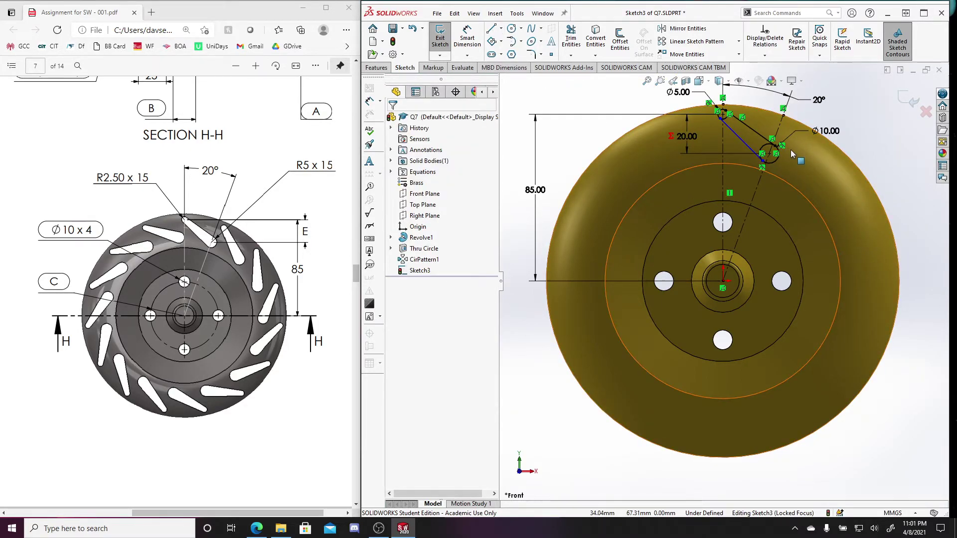
pyautogui.moveTo(748, 153); pyautogui.dragTo(754, 150)
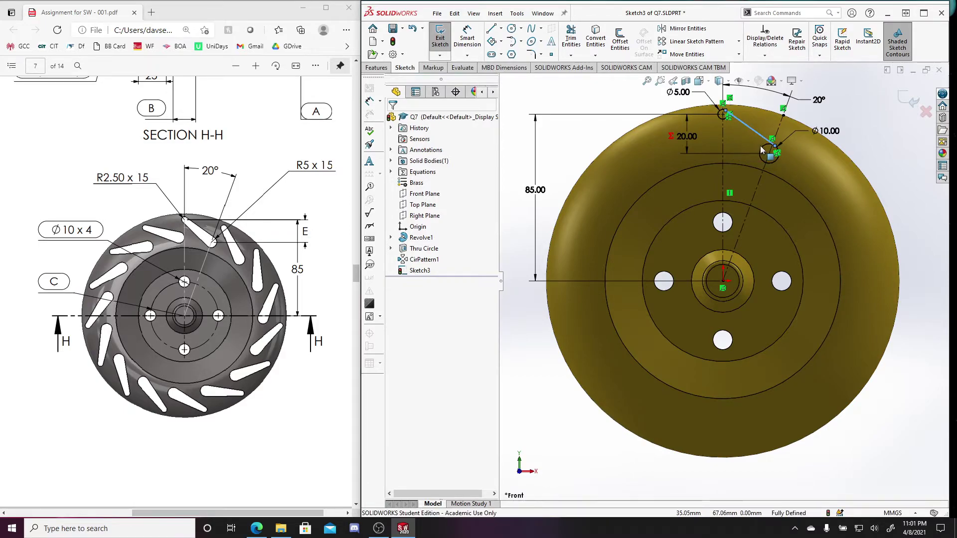
pyautogui.click(887, 169)
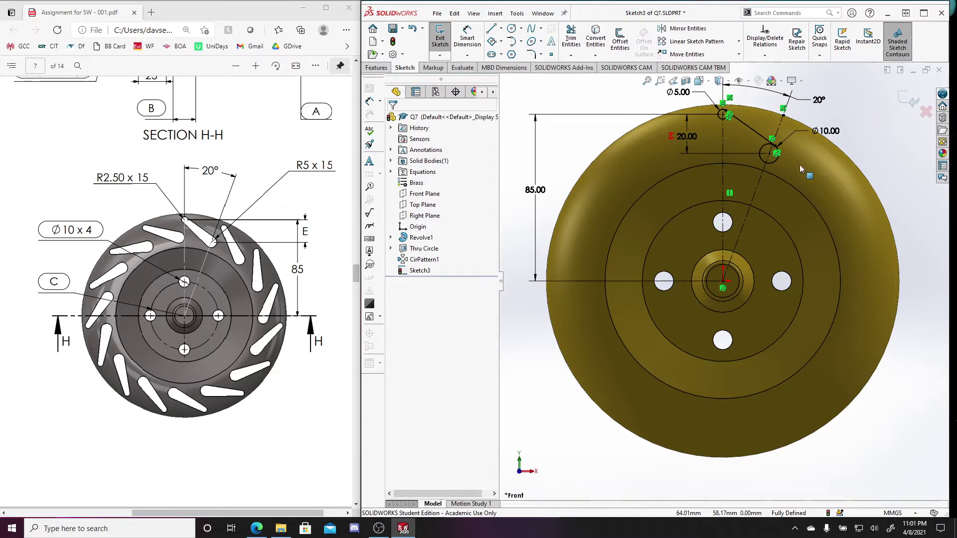
# Step: Sketch a line about 30.9 mm long along the side of the circles facing the hub, tangent to both
pyautogui.press('l')
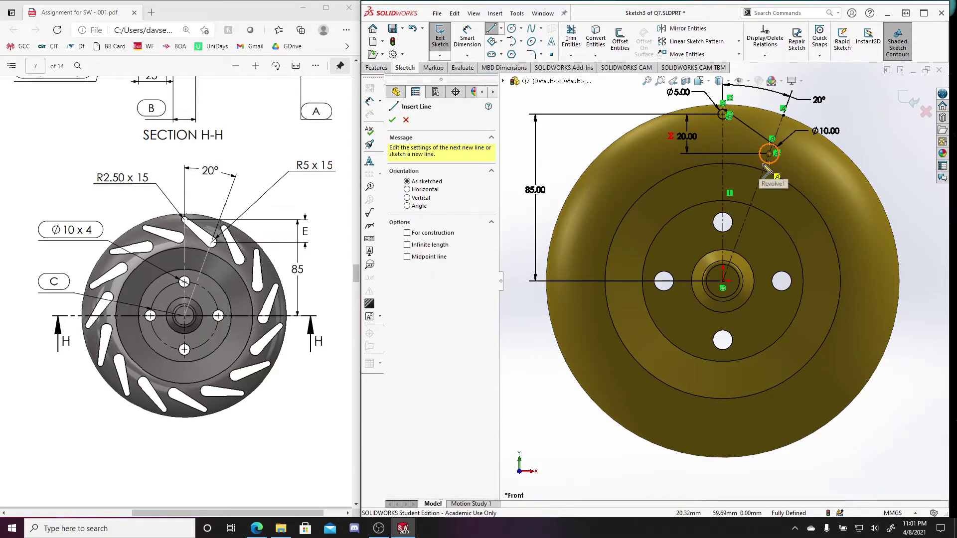
pyautogui.click(766, 171)
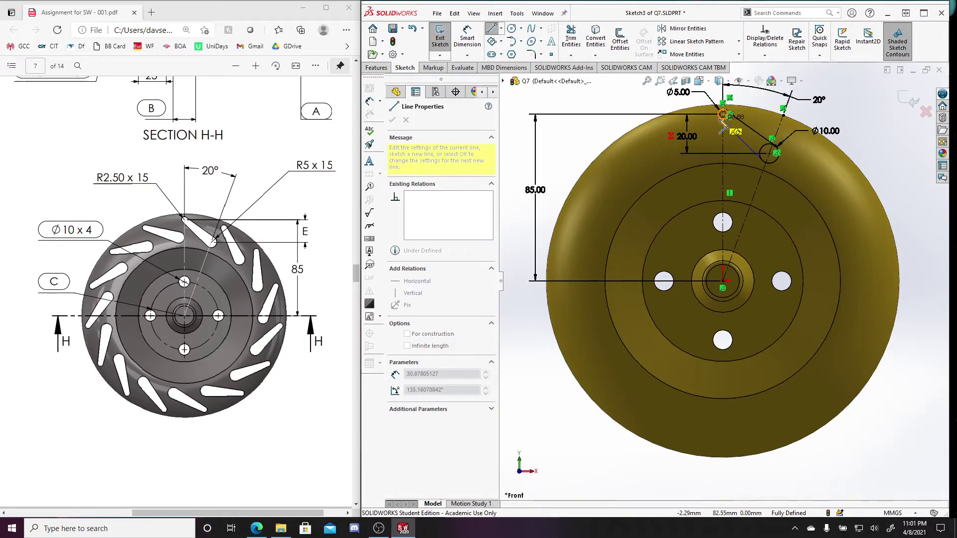
pyautogui.scroll(-3, 722, 119)
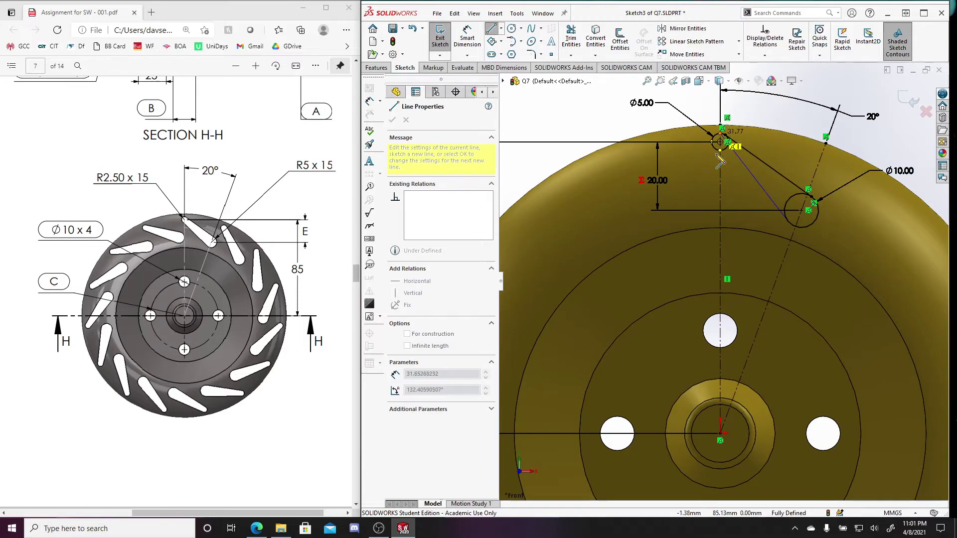
pyautogui.scroll(-1, 720, 145)
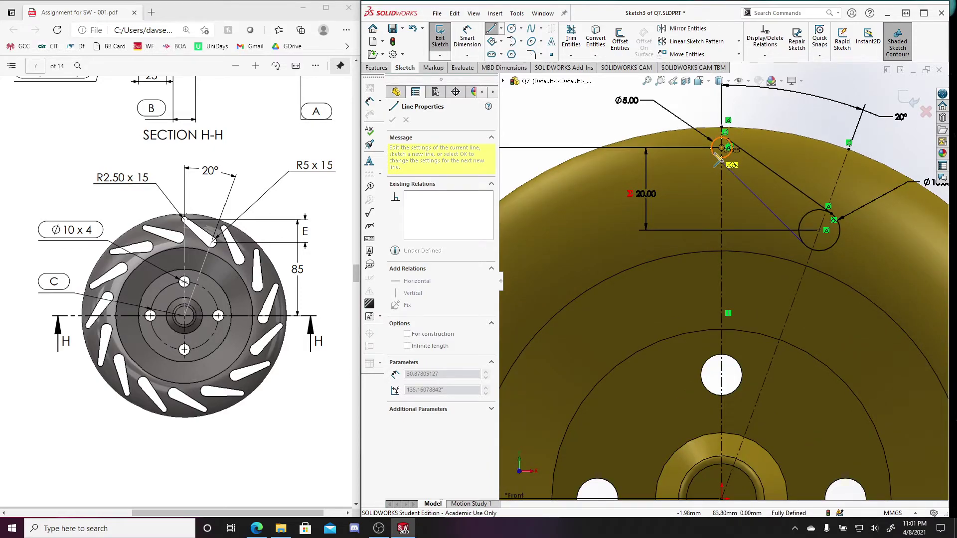
pyautogui.click(804, 238)
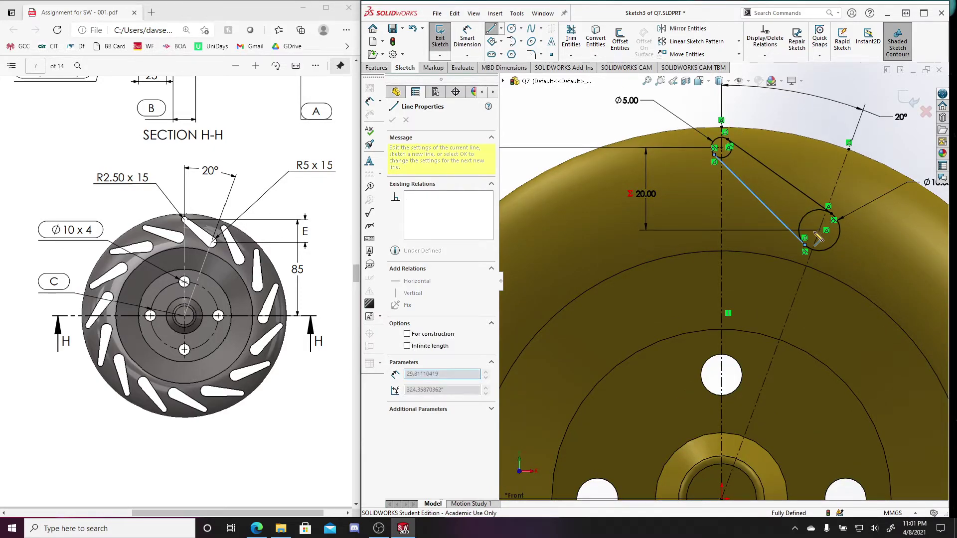
pyautogui.press('Escape')
pyautogui.press('Escape')
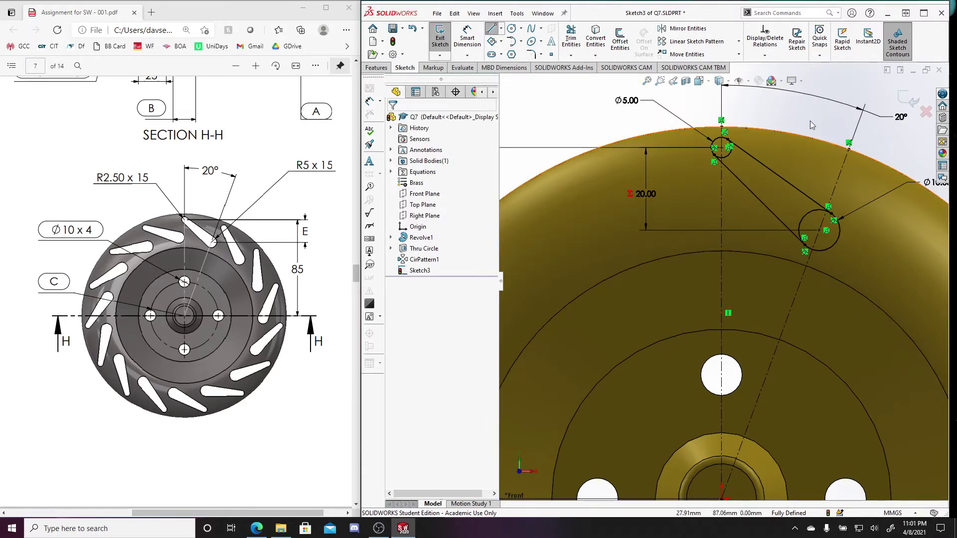
# Step: Trim away the arcs of both circles lying between the tangent lines, leaving a closed teardrop-shaped slot outline
pyautogui.click(570, 36)
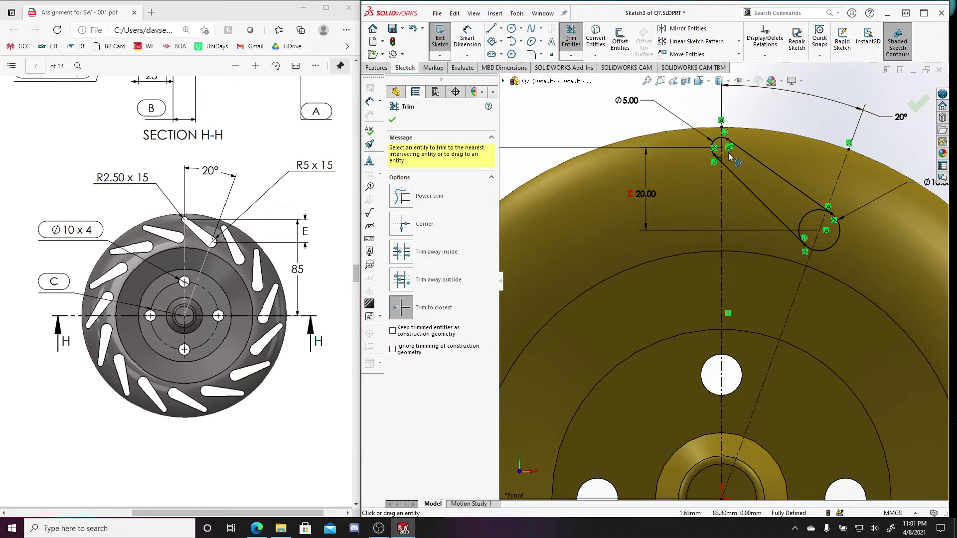
pyautogui.click(721, 158)
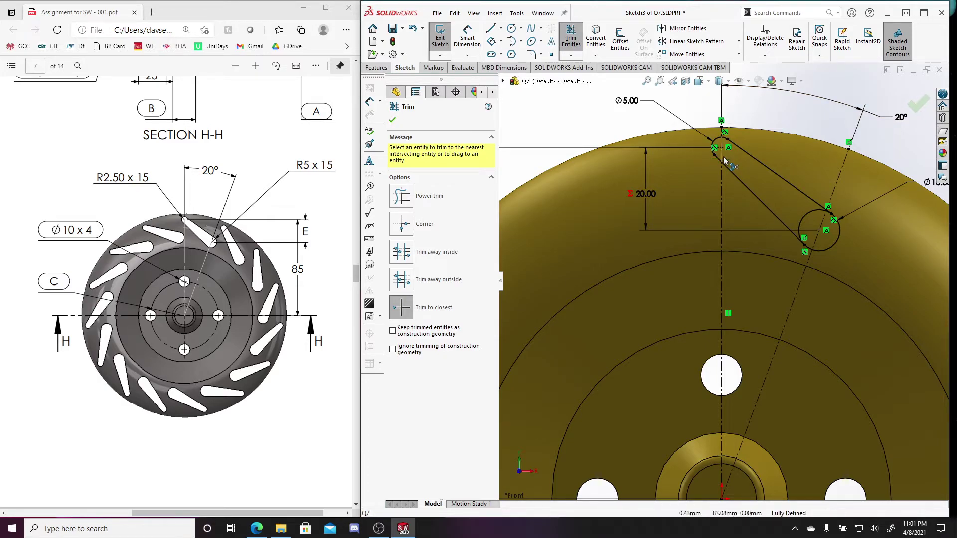
pyautogui.click(809, 221)
pyautogui.press('Escape')
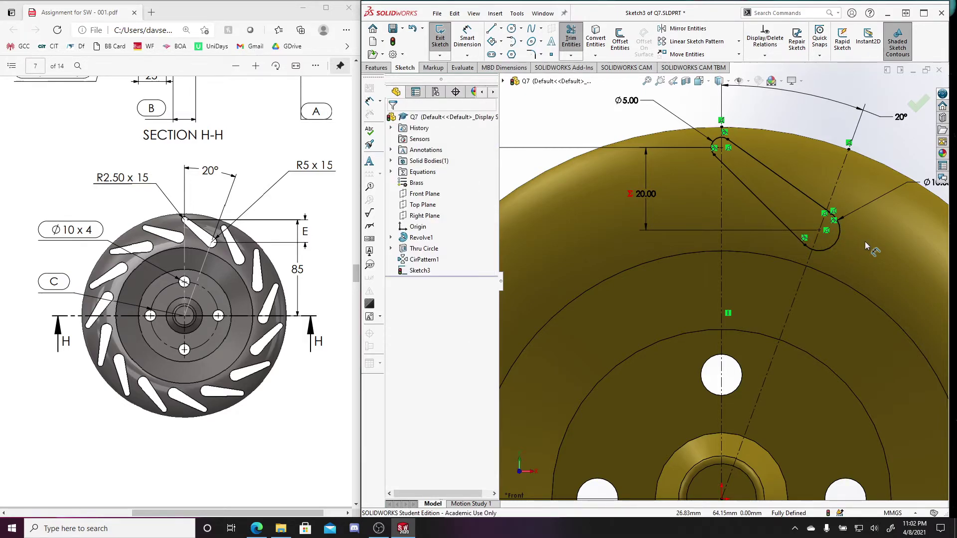
pyautogui.hotkey('ctrl', '7')
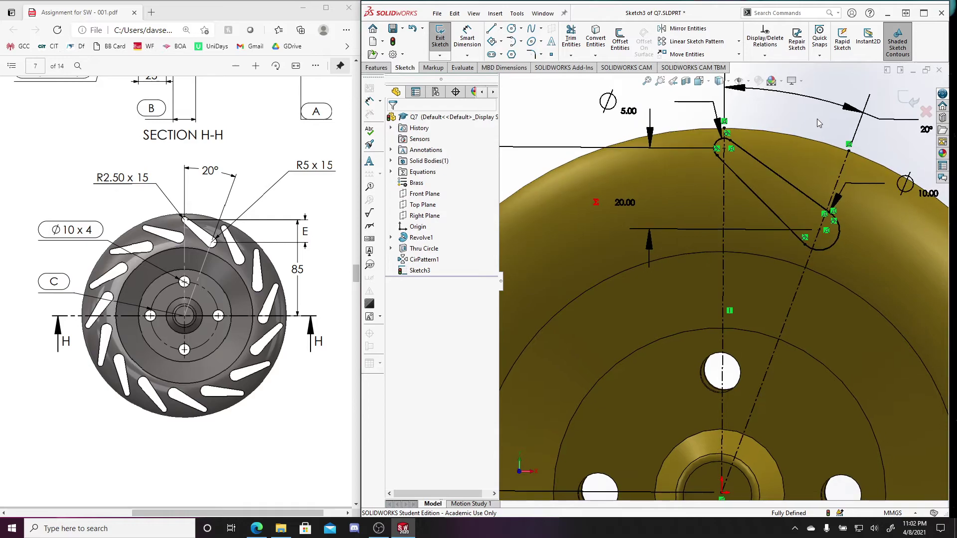
# Step: Try to cut the teardrop slot contour through the wheel with Extruded Cut set to Through All - Both
pyautogui.click(388, 67)
pyautogui.click(582, 43)
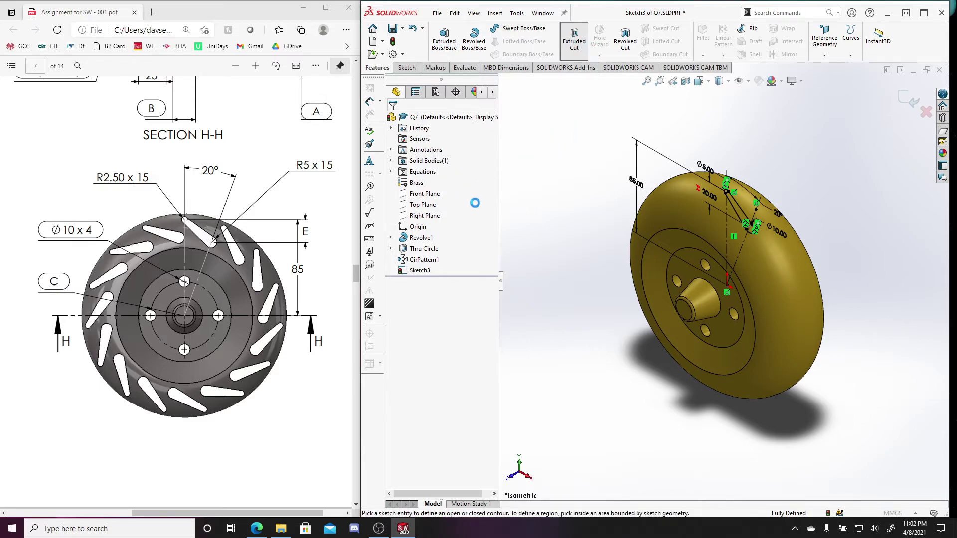
pyautogui.click(450, 181)
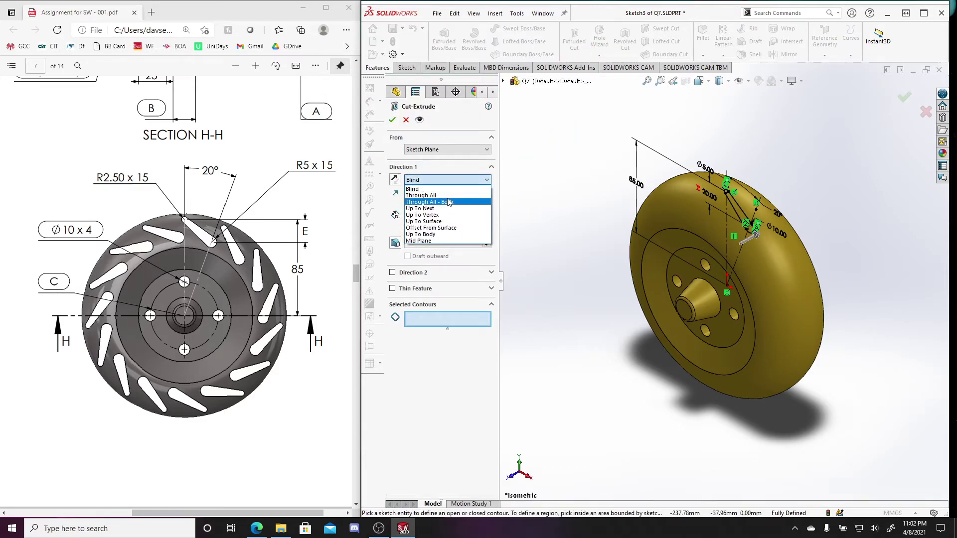
pyautogui.click(449, 202)
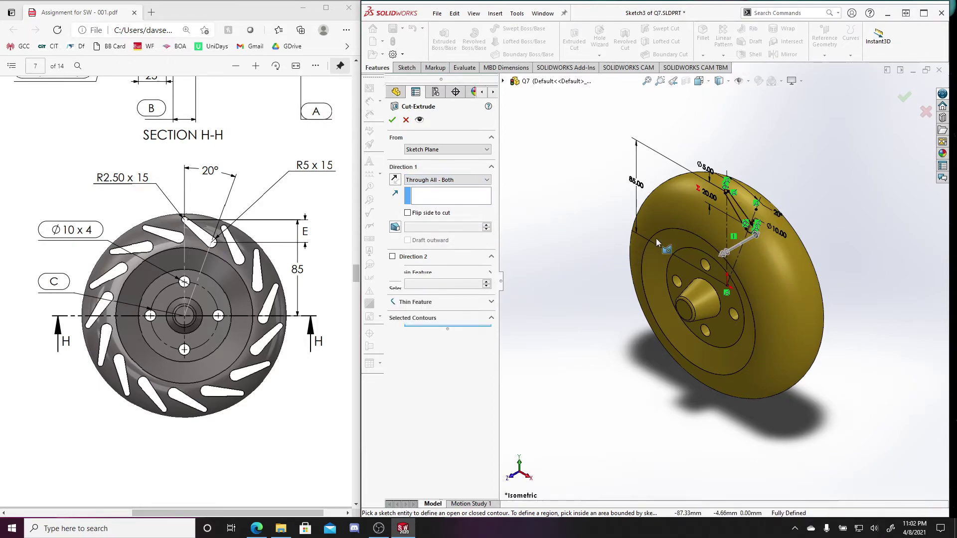
pyautogui.click(737, 211)
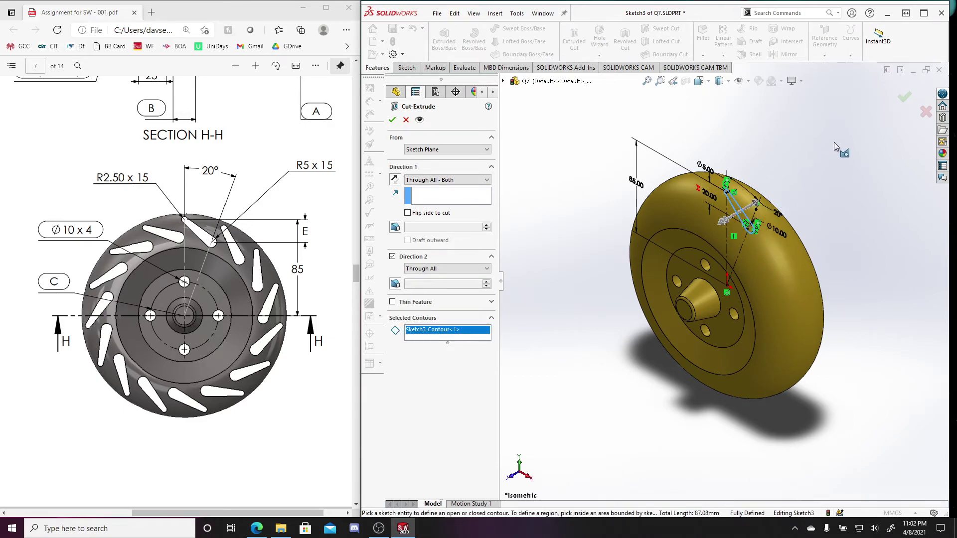
pyautogui.click(904, 97)
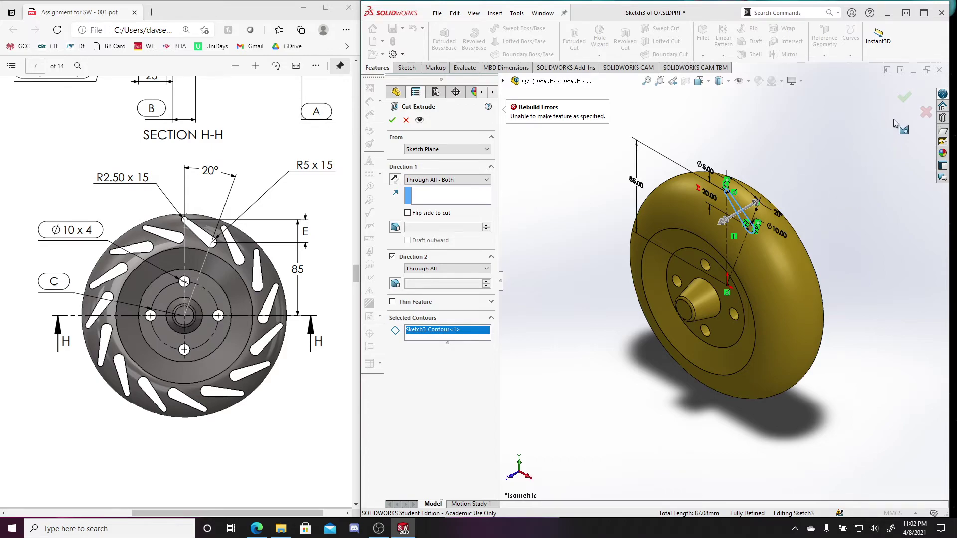
pyautogui.press('Escape')
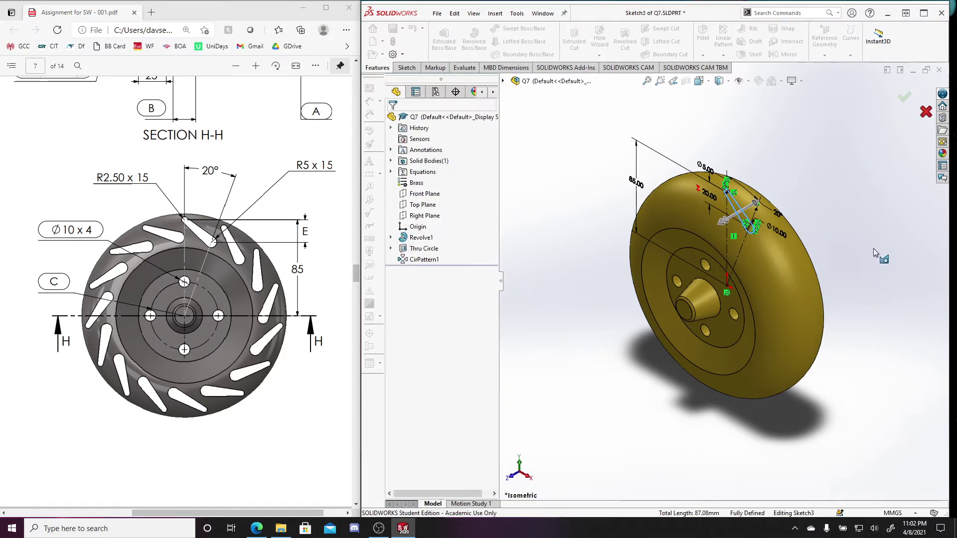
# Step: Trim the leftover arc stub of the 10 mm circle where it meets the outer tangent line
pyautogui.hotkey('ctrl', '1')
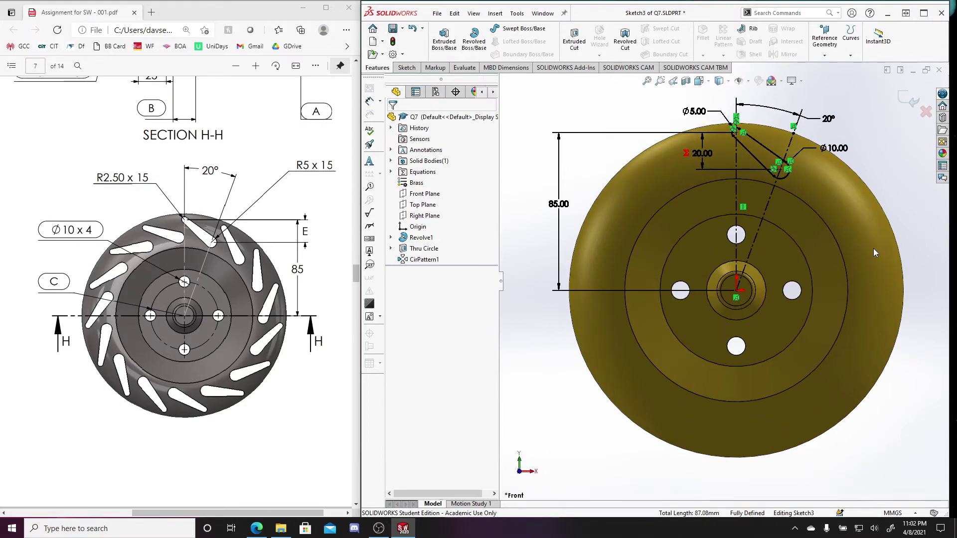
pyautogui.scroll(-8, 790, 199)
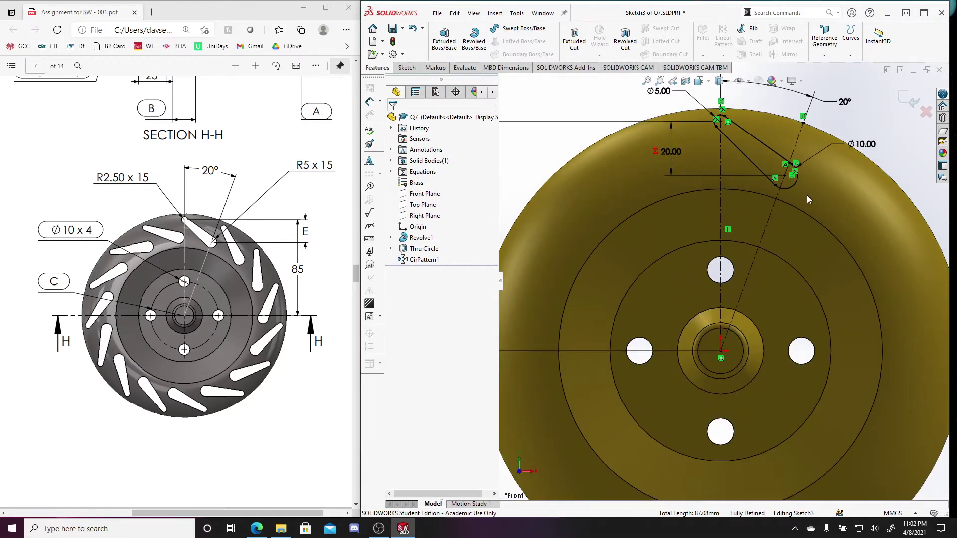
pyautogui.scroll(-3, 712, 151)
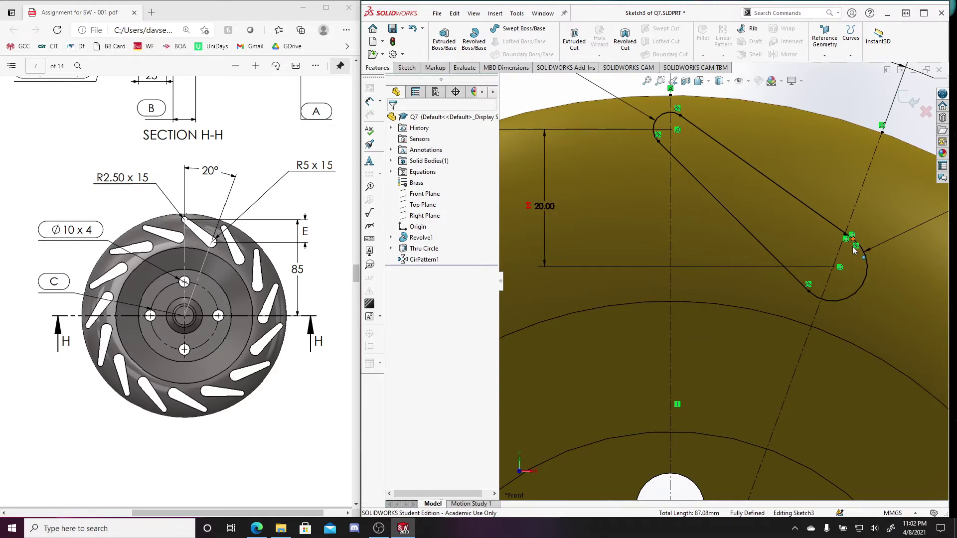
pyautogui.scroll(-3, 847, 244)
pyautogui.scroll(-3, 845, 244)
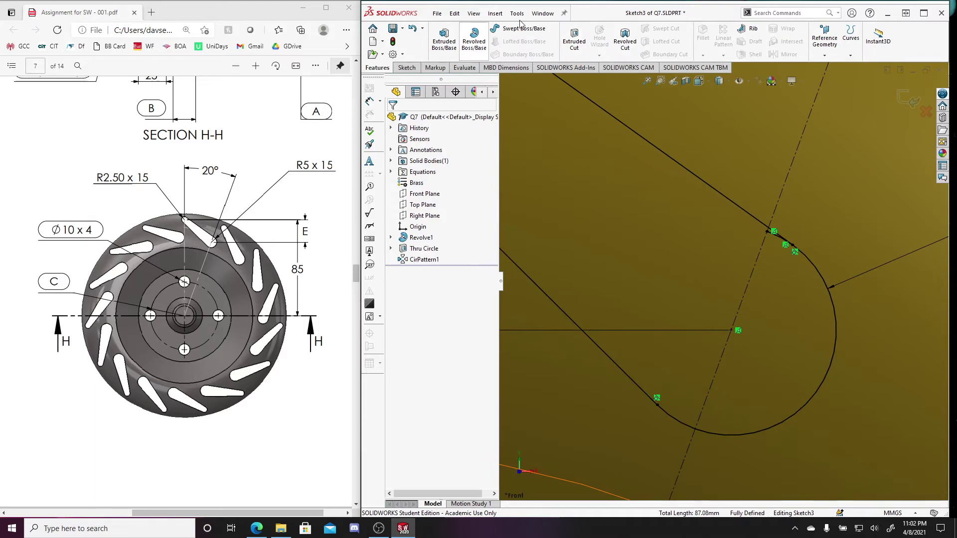
pyautogui.click(406, 68)
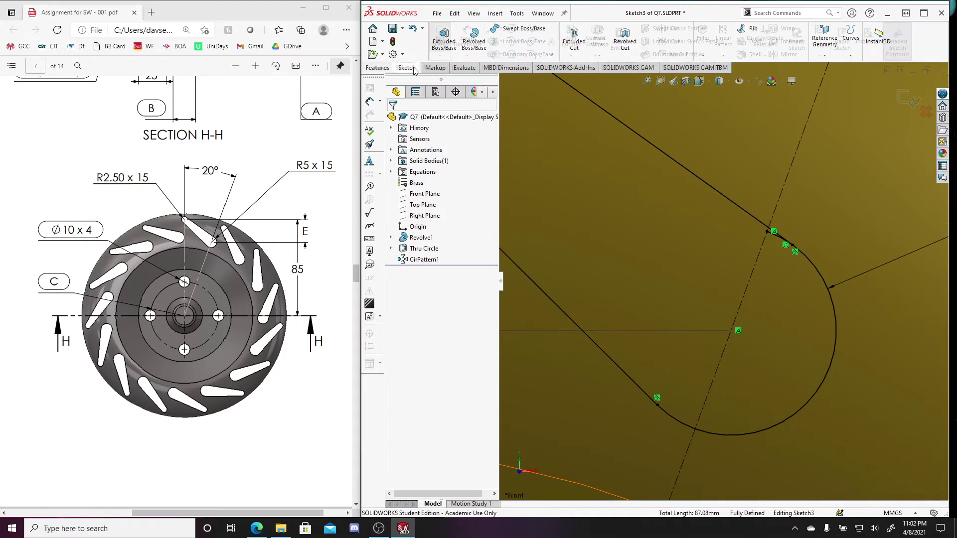
pyautogui.click(571, 36)
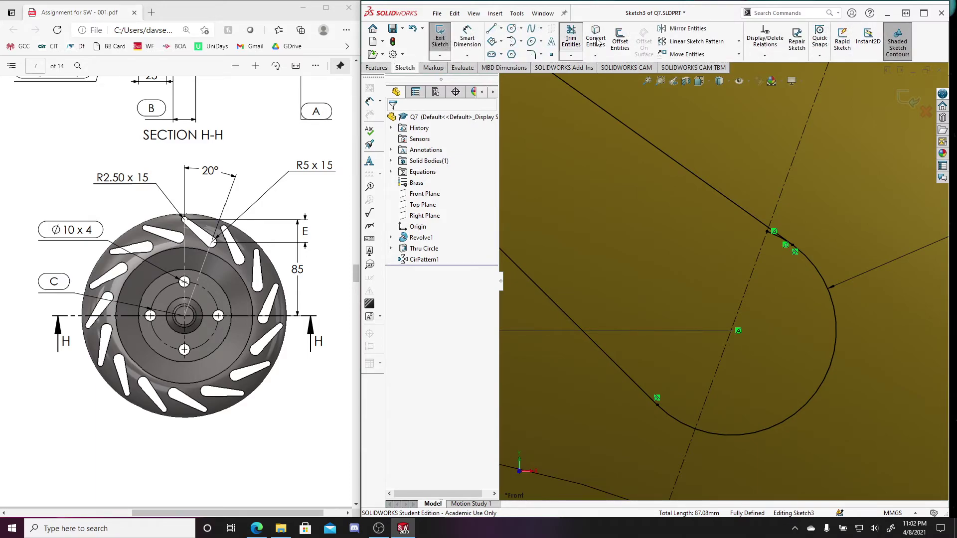
pyautogui.click(771, 239)
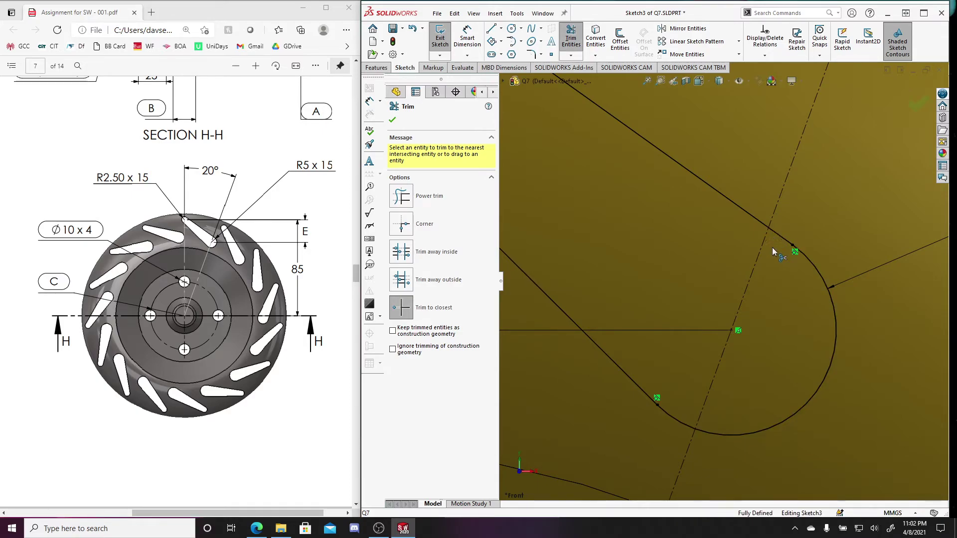
pyautogui.press('Left')
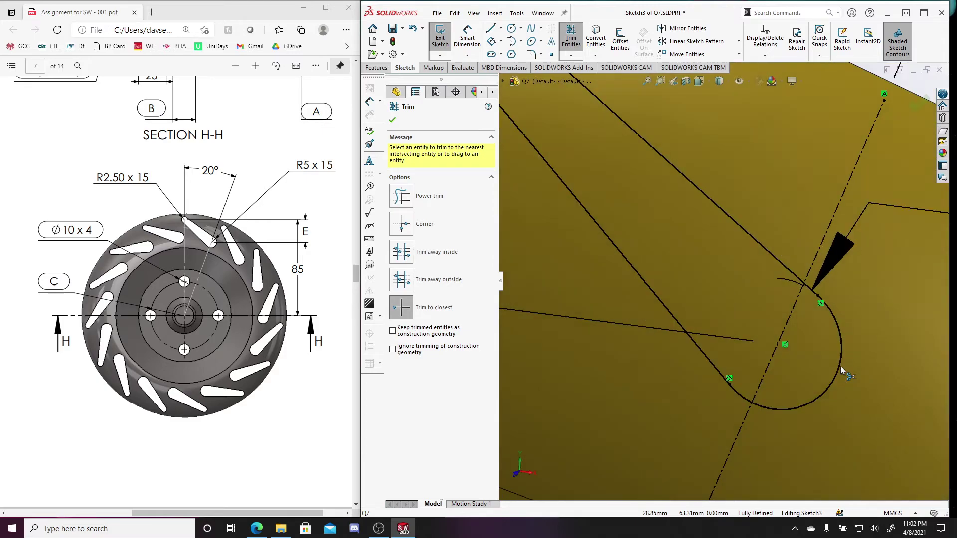
pyautogui.hotkey('ctrl', '7')
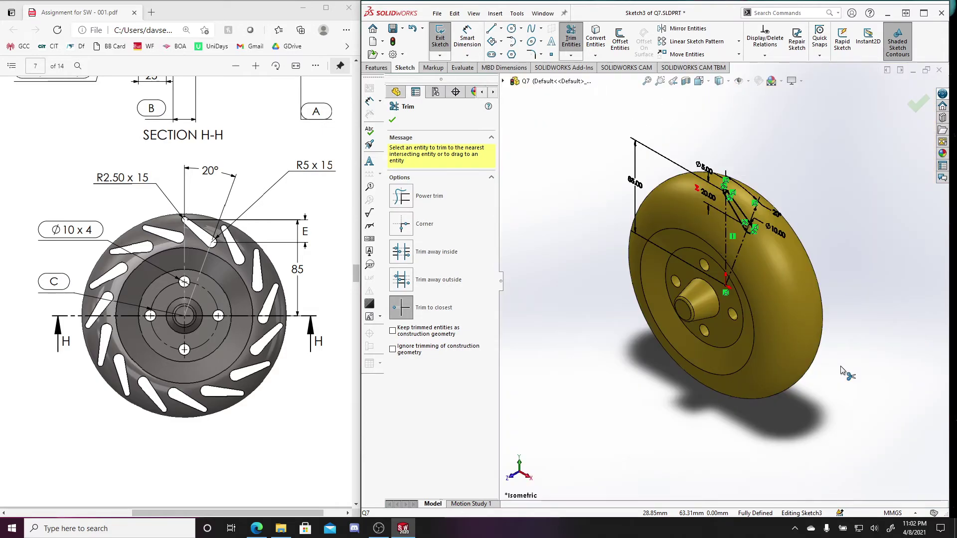
pyautogui.click(918, 103)
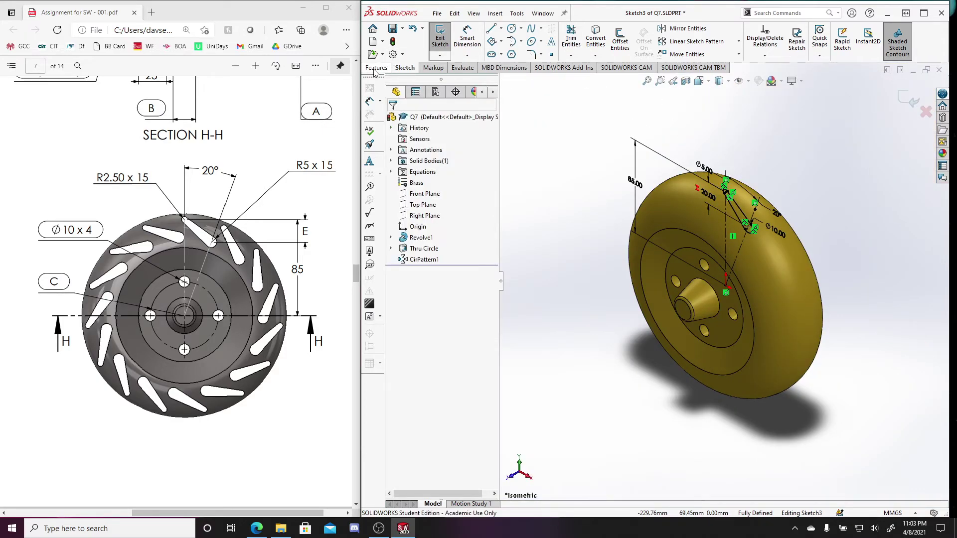
# Step: Cut the slot sketch through the wheel with Extruded Cut set to Through All - Both
pyautogui.scroll(1, 581, 34)
pyautogui.click(580, 34)
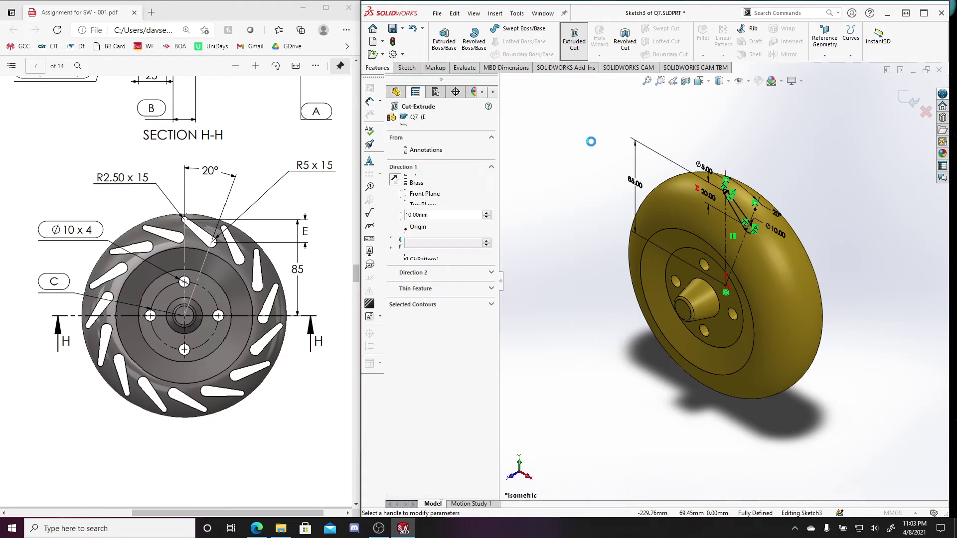
pyautogui.click(460, 180)
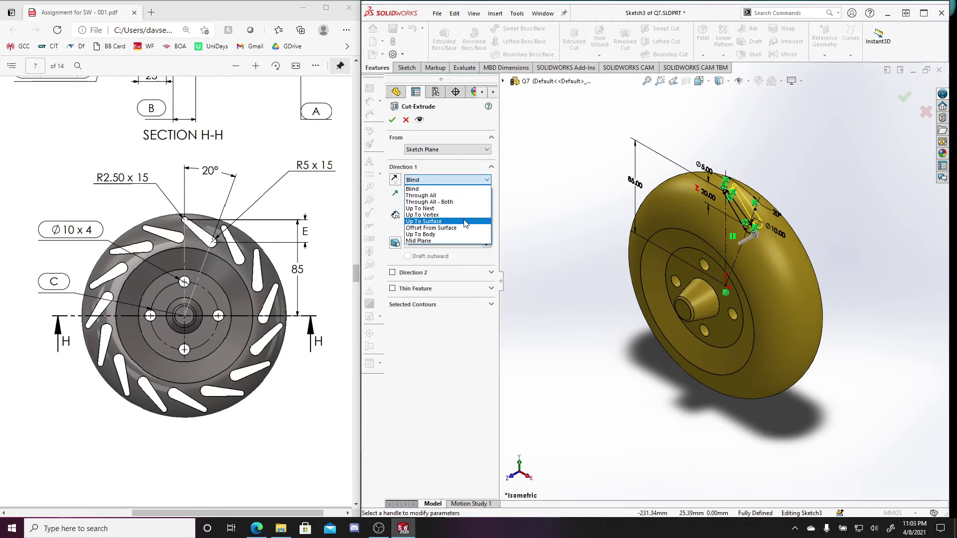
pyautogui.click(439, 202)
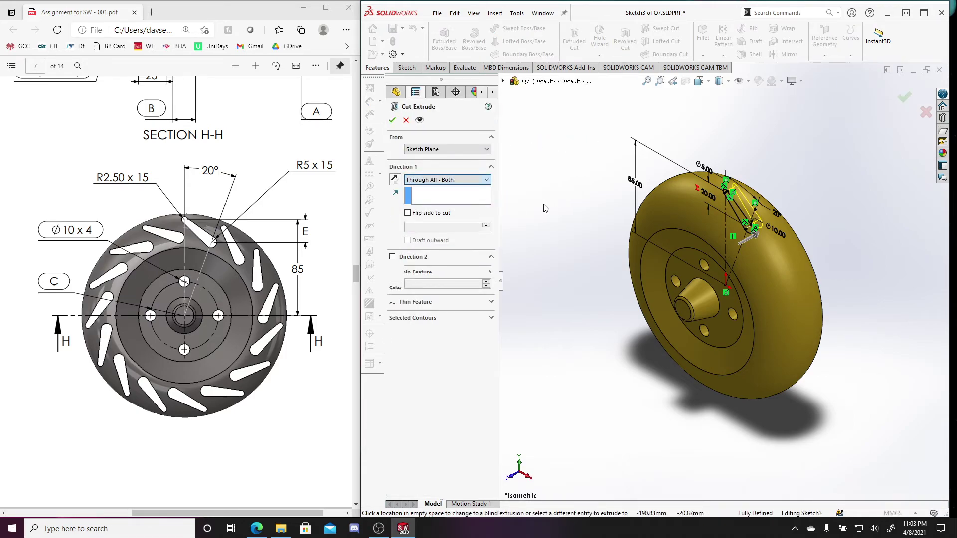
pyautogui.click(391, 121)
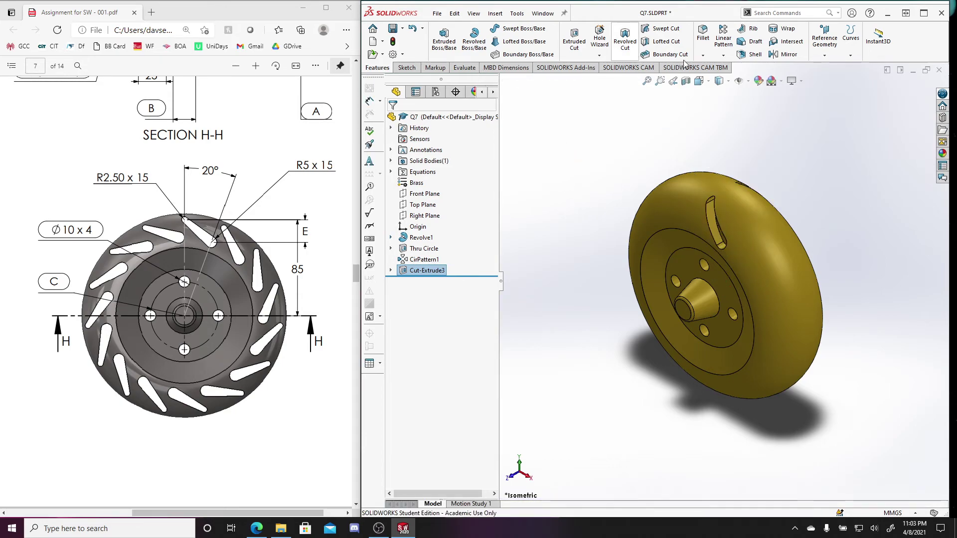
# Step: Circular-pattern the slot cut around the wheel's circular face edge with 15 equally spaced instances over 360 degrees
pyautogui.click(725, 56)
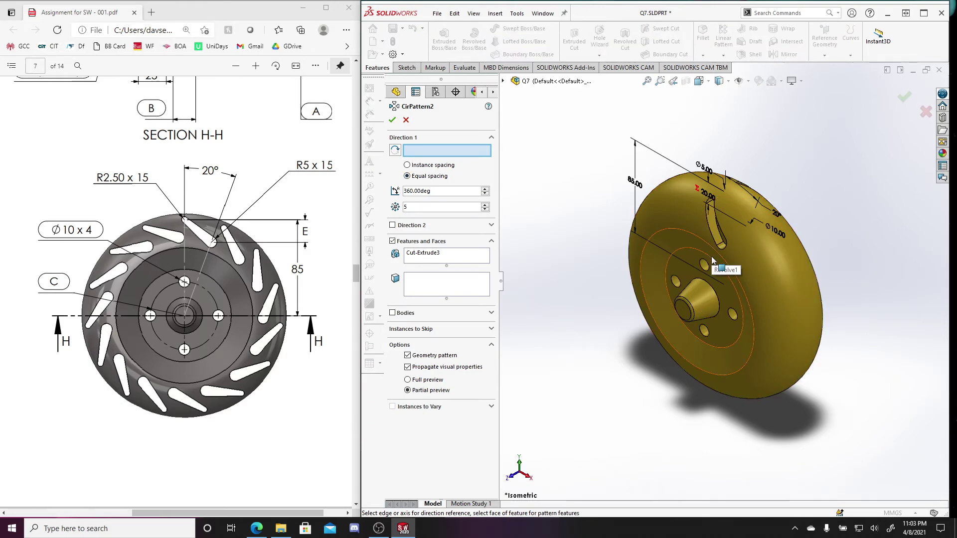
pyautogui.scroll(-3, 748, 288)
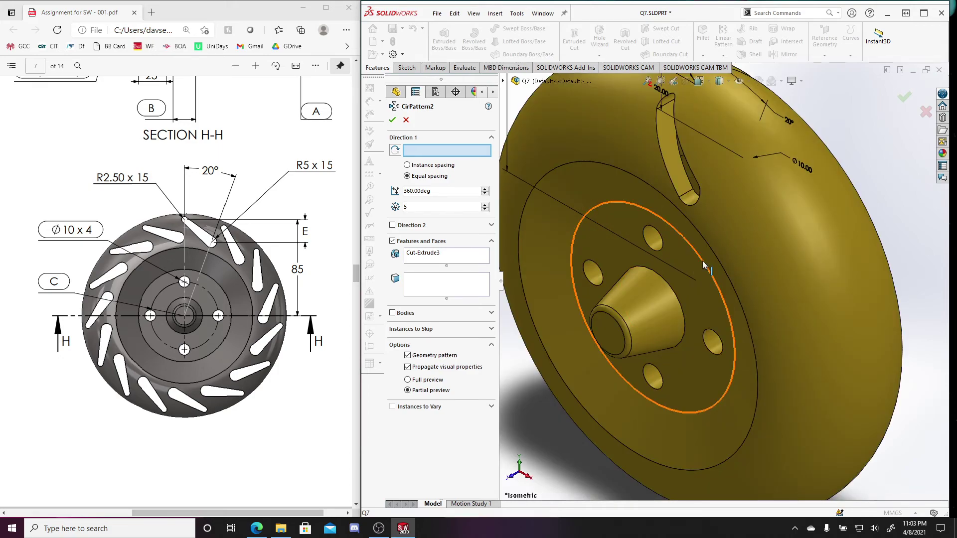
pyautogui.click(703, 266)
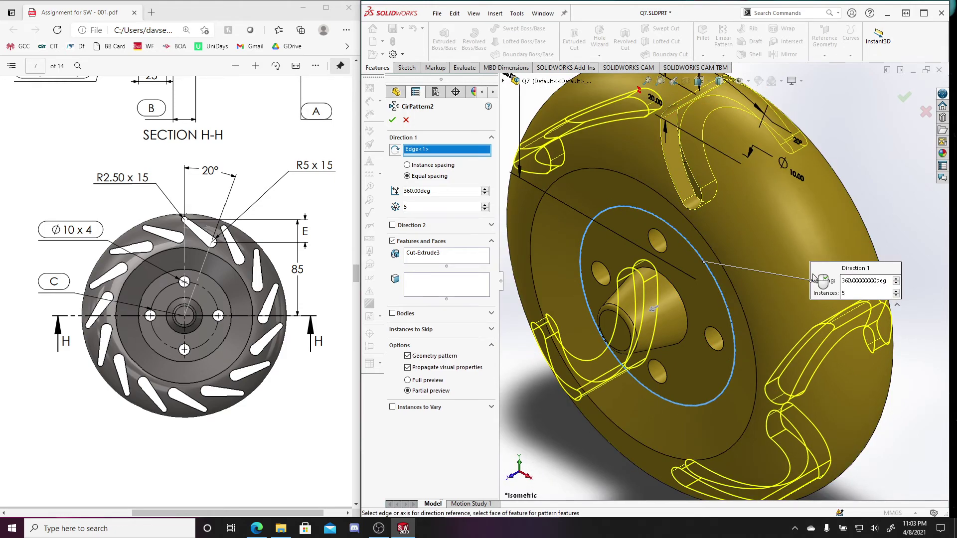
pyautogui.scroll(5, 777, 281)
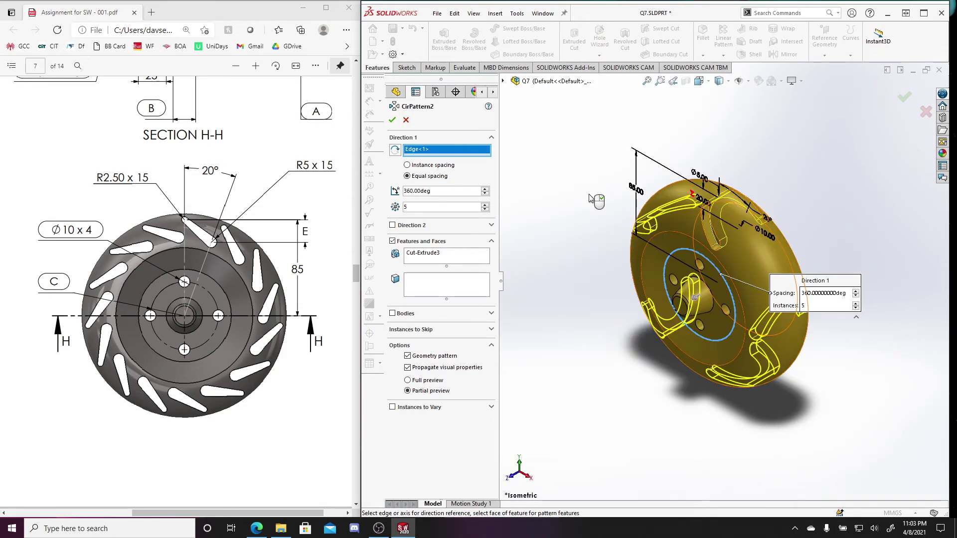
pyautogui.doubleClick(440, 207)
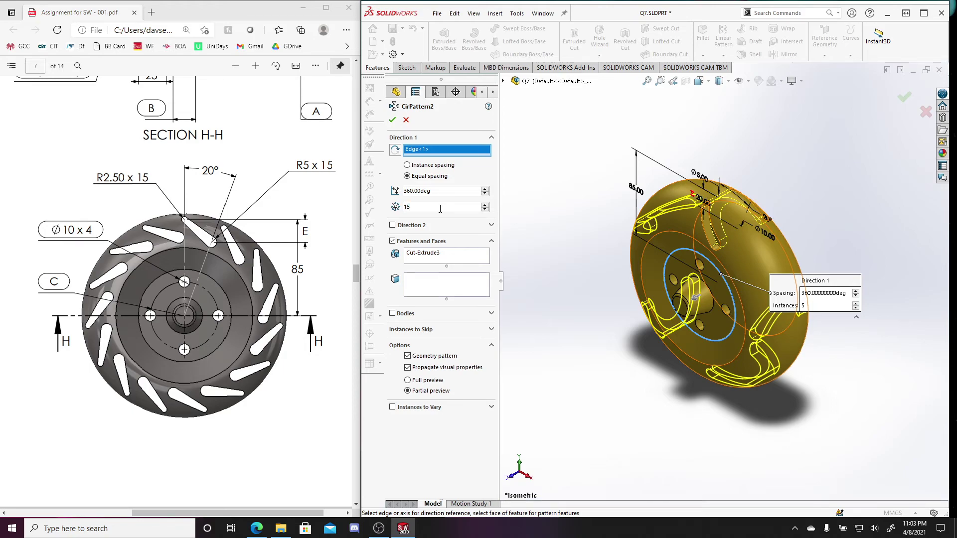
pyautogui.write('15')
pyautogui.press('Return')
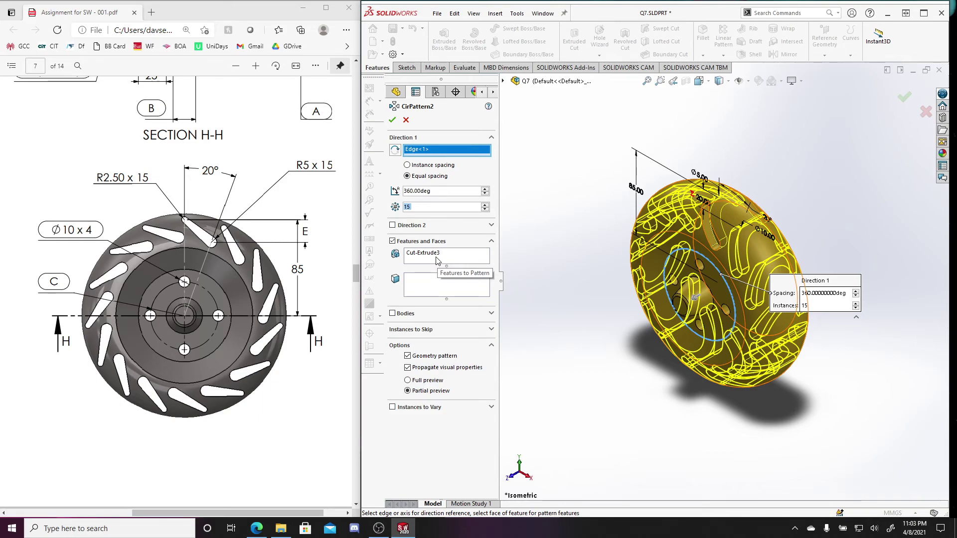
pyautogui.click(392, 121)
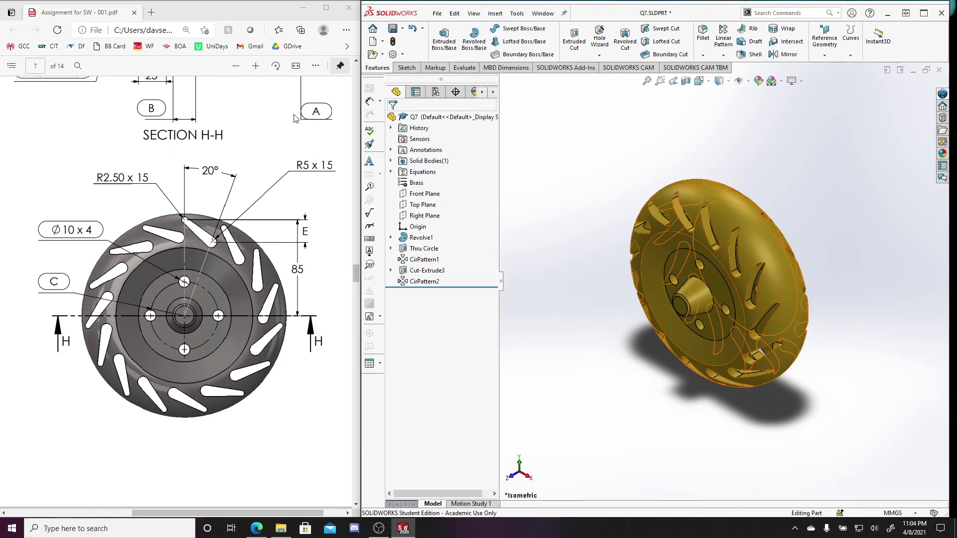
# Step: Compare the slotted wheel with the Question 7 drawing and evaluate the part's mass properties for its mass in grams
pyautogui.keyDown('ctrl'); pyautogui.scroll(-2, 276, 247); pyautogui.keyUp('ctrl')
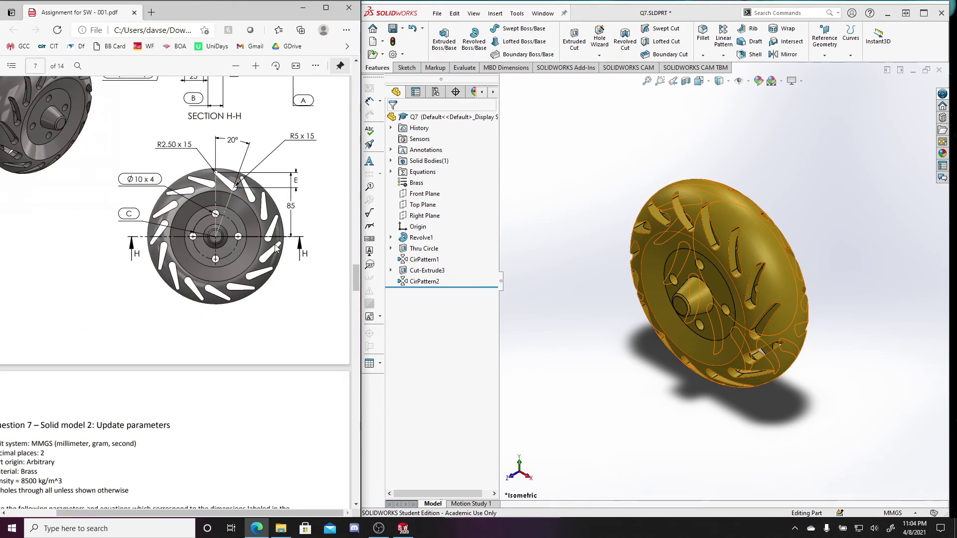
pyautogui.scroll(3, 232, 506)
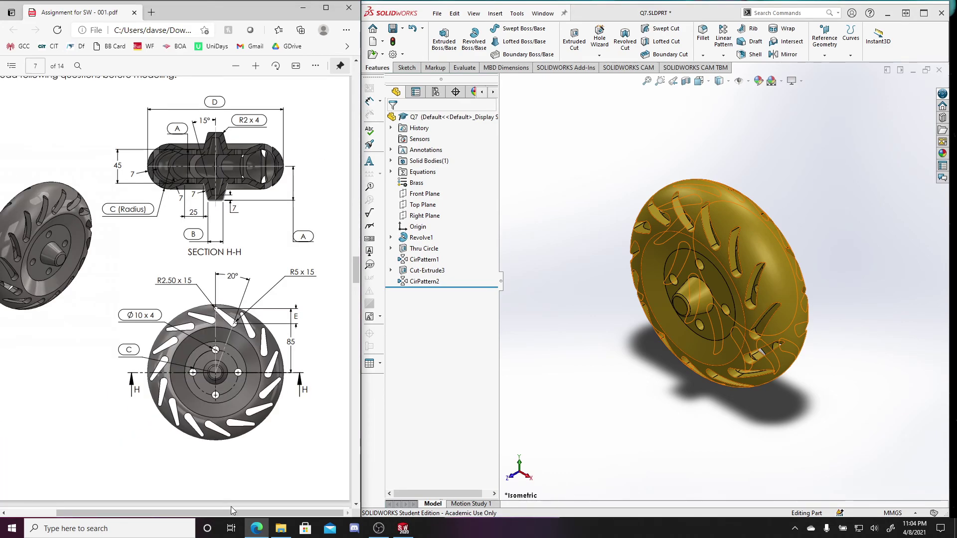
pyautogui.hscroll(-3, 77, 232)
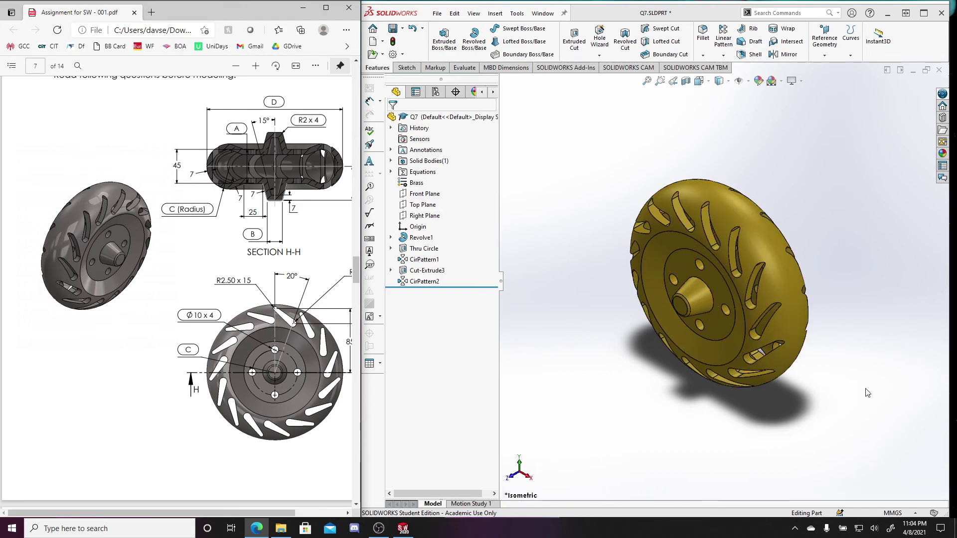
pyautogui.moveTo(868, 393); pyautogui.dragTo(878, 410, button='middle')
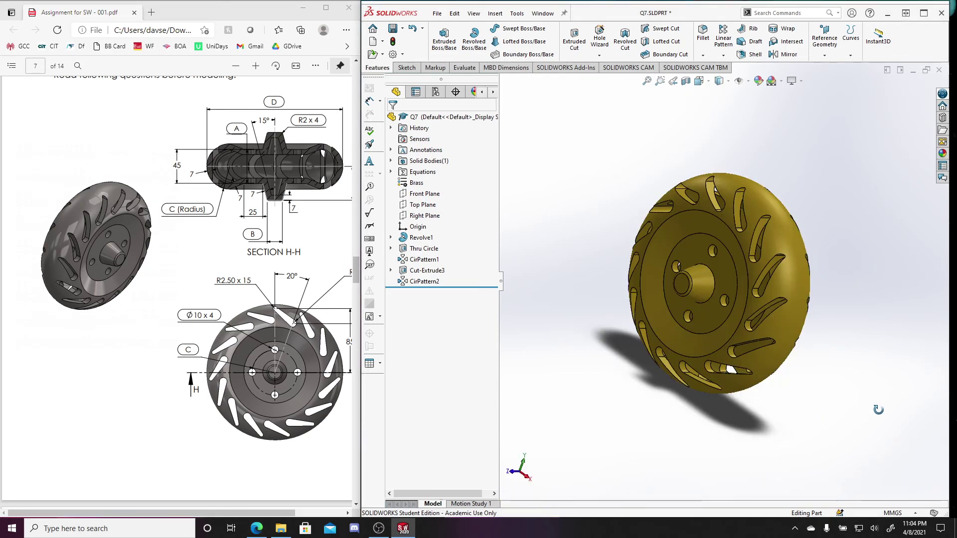
pyautogui.moveTo(875, 401); pyautogui.dragTo(906, 357, button='middle')
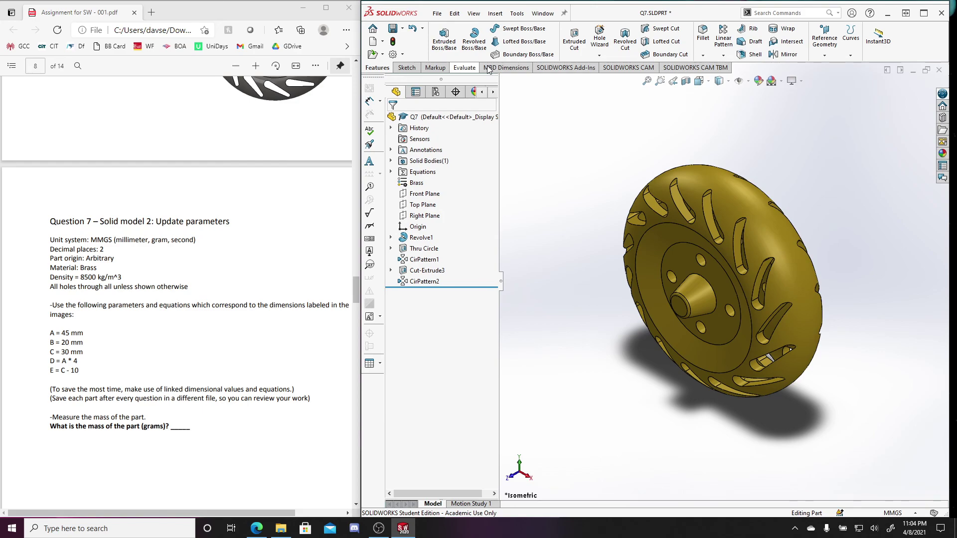
pyautogui.click(464, 67)
pyautogui.click(557, 39)
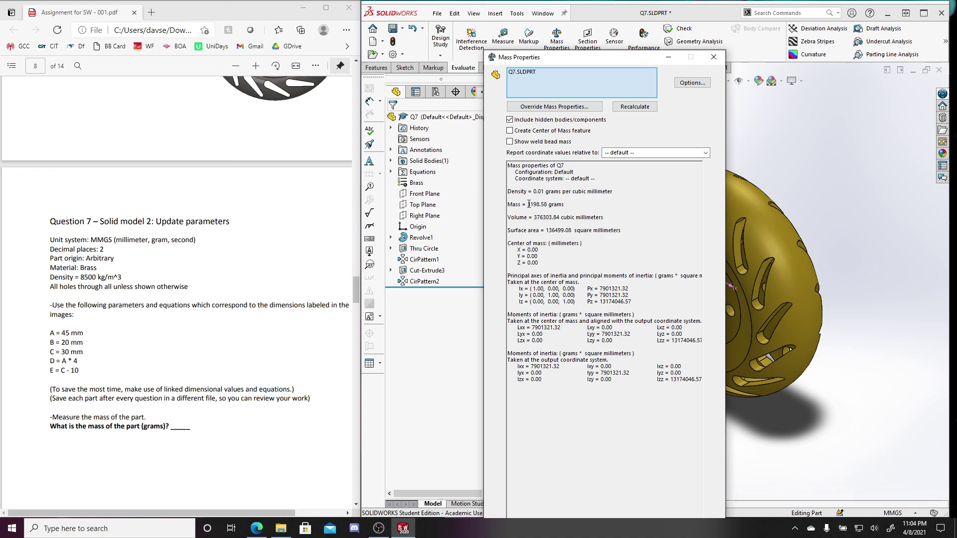
pyautogui.press('Escape')
pyautogui.scroll(-2, 212, 334)
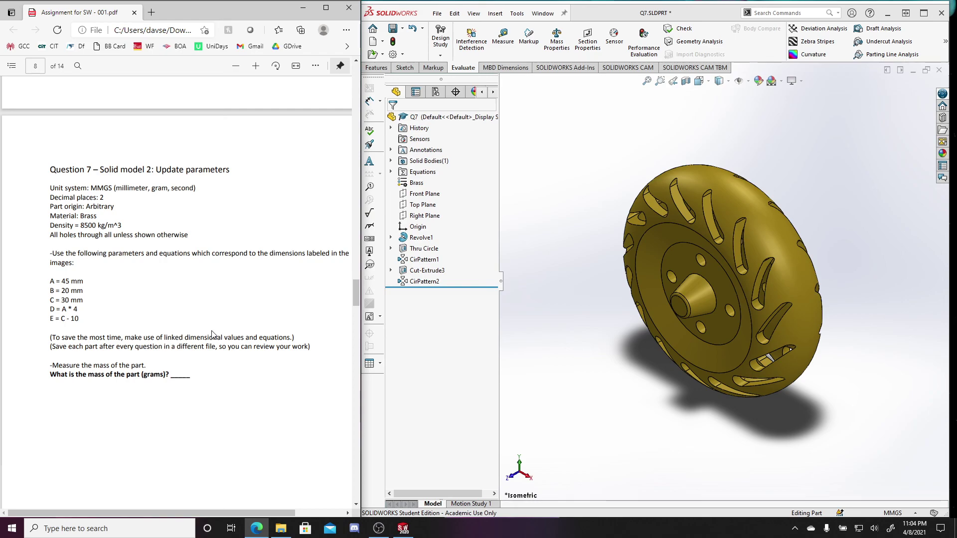
pyautogui.scroll(-1, 256, 344)
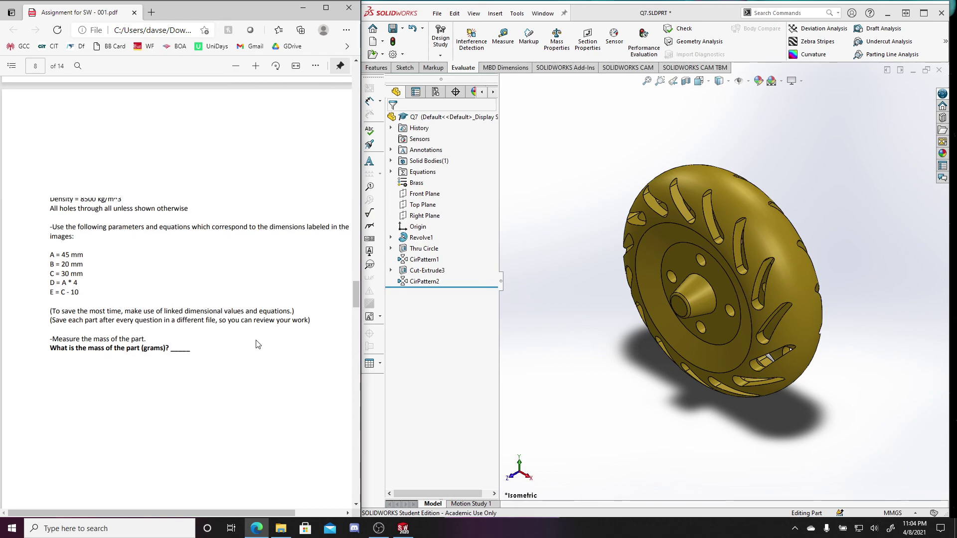